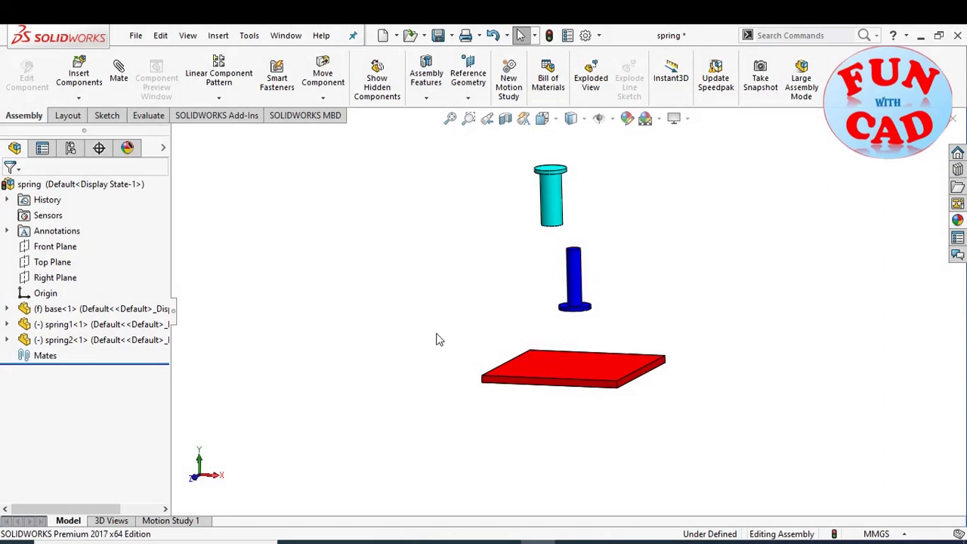
Orbit the view and drag the cyan spring2 cylinder up and right, clear of the blue one.
{"action": "middle_click_drag", "start_coordinate": [474, 329], "coordinate": [556, 384]}
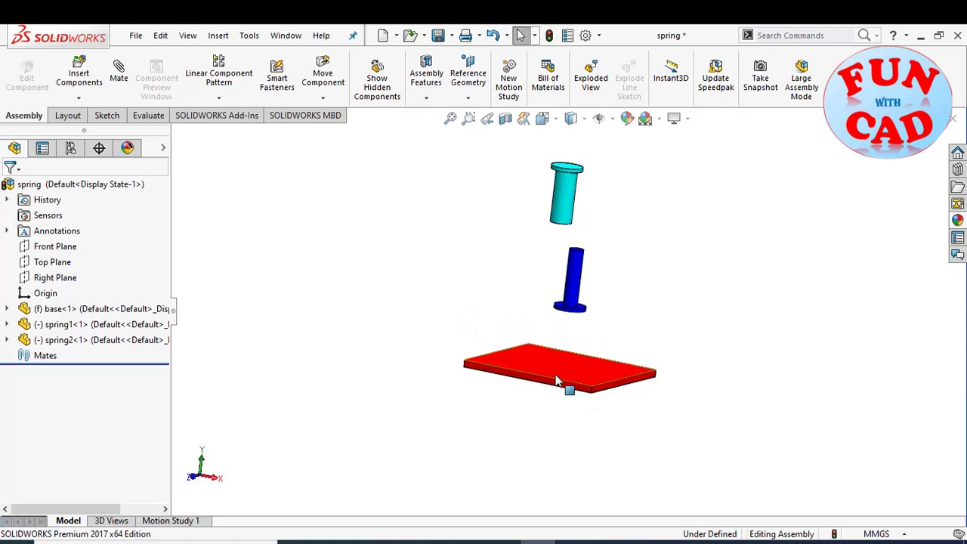
{"action": "mouse_move", "coordinate": [566, 198]}
{"action": "left_mouse_down"}
{"action": "mouse_move", "coordinate": [579, 211]}
{"action": "mouse_move", "coordinate": [556, 207]}
{"action": "mouse_move", "coordinate": [582, 208]}
{"action": "left_mouse_up"}
Add a Concentric mate between the blue and cyan cylinder faces so the tube fits over the rod.
{"action": "left_click", "coordinate": [118, 72]}
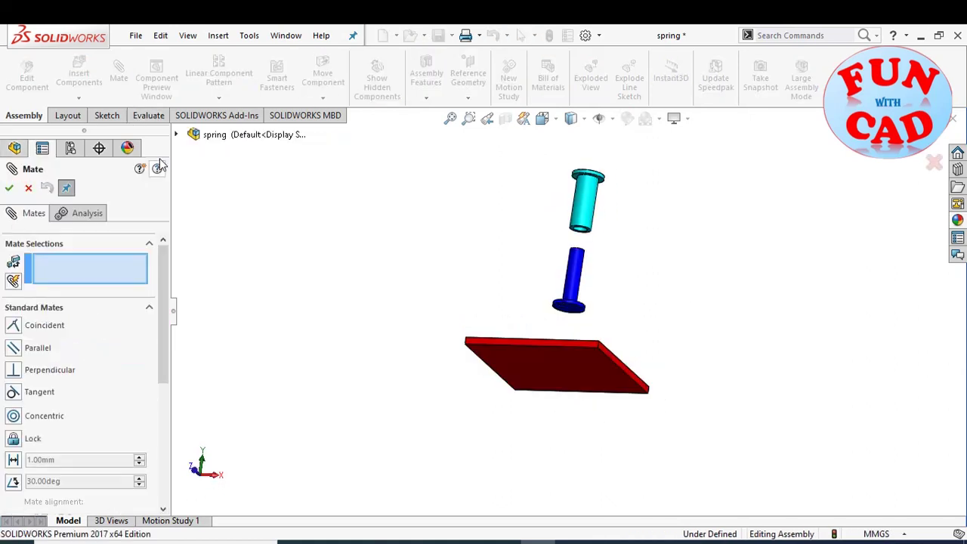
{"action": "scroll", "coordinate": [595, 272], "scroll_direction": "down", "scroll_amount": 3}
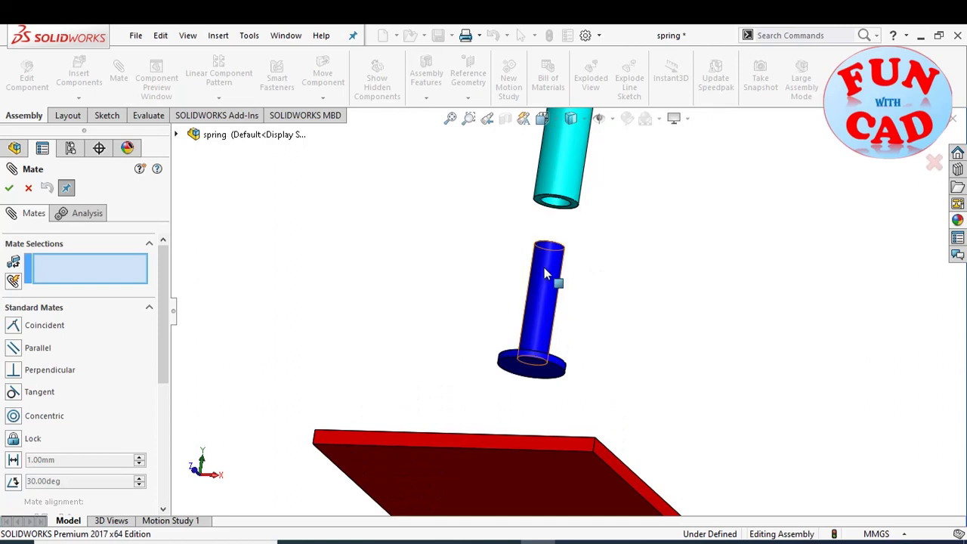
{"action": "left_click", "coordinate": [544, 266]}
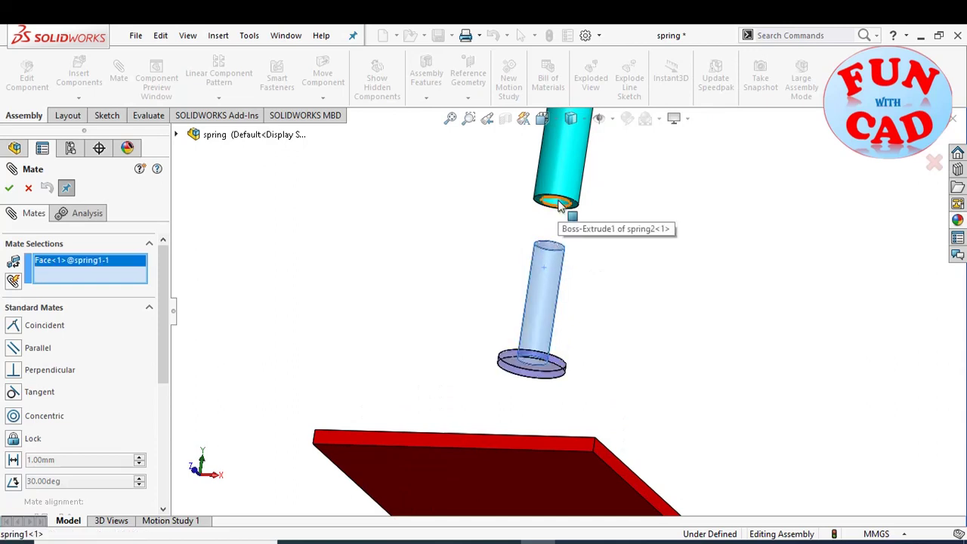
{"action": "scroll", "coordinate": [559, 211], "scroll_direction": "down", "scroll_amount": 2}
{"action": "left_click", "coordinate": [552, 232]}
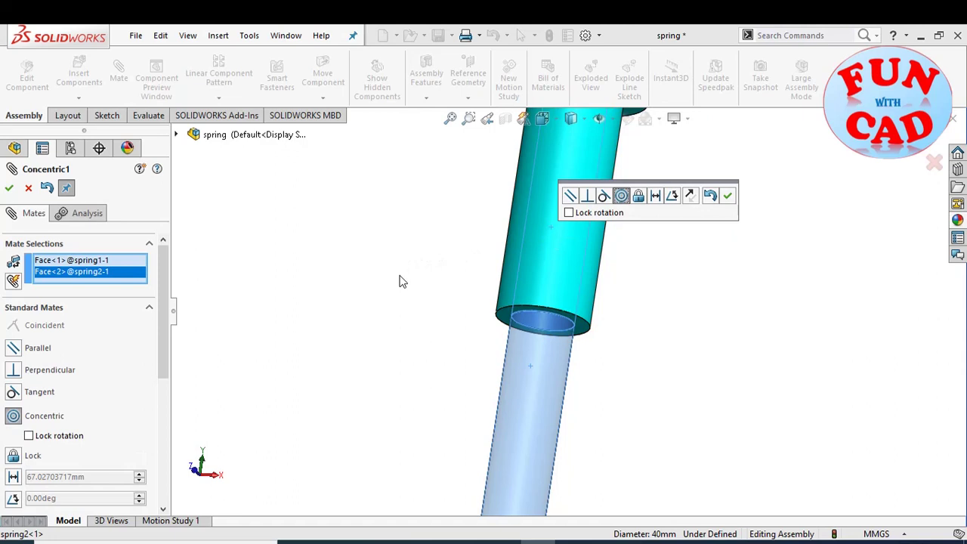
{"action": "left_click", "coordinate": [9, 188]}
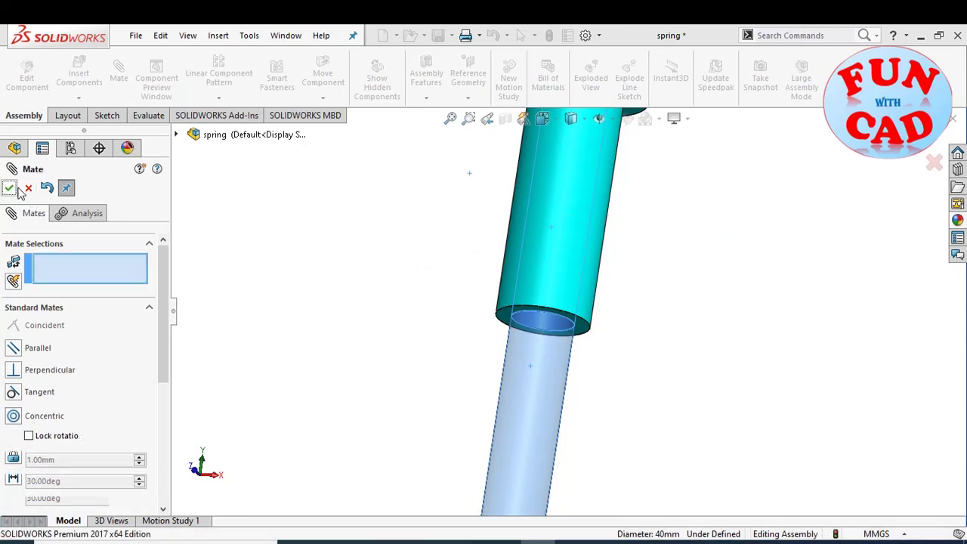
{"action": "left_click", "coordinate": [28, 189]}
Drag the cyan cylinder along the blue rod, also in Front view, to confirm it slides.
{"action": "scroll", "coordinate": [416, 391], "scroll_direction": "up", "scroll_amount": 5}
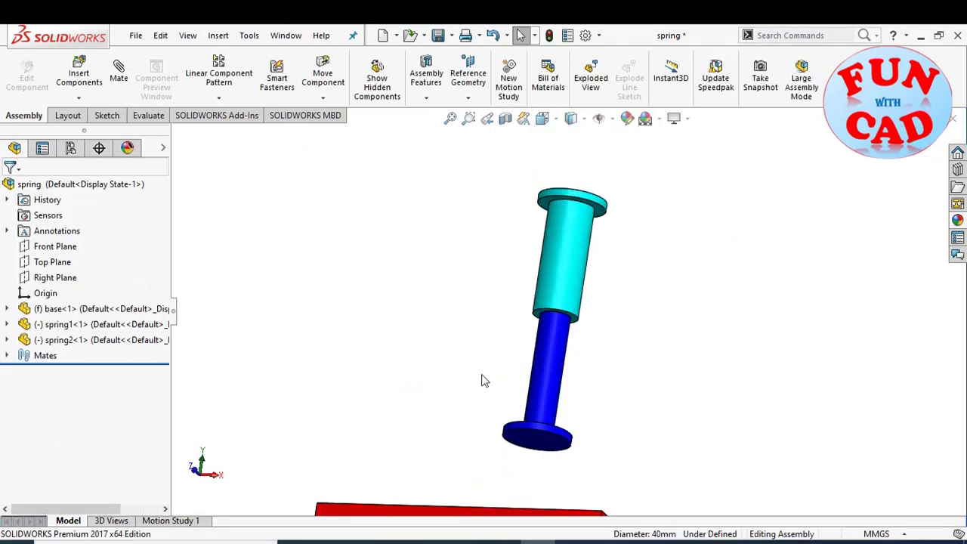
{"action": "left_click_drag", "start_coordinate": [556, 316], "coordinate": [564, 319]}
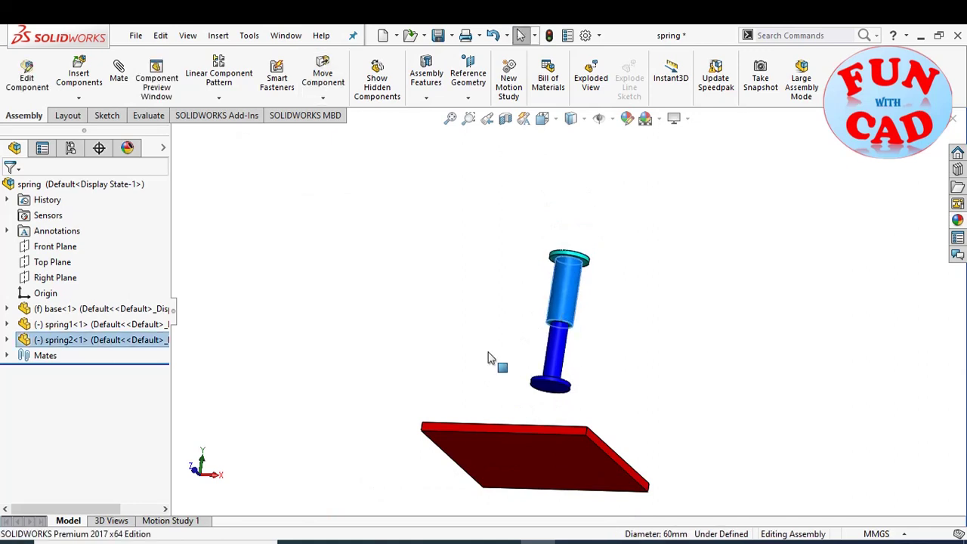
{"action": "left_click", "coordinate": [203, 481]}
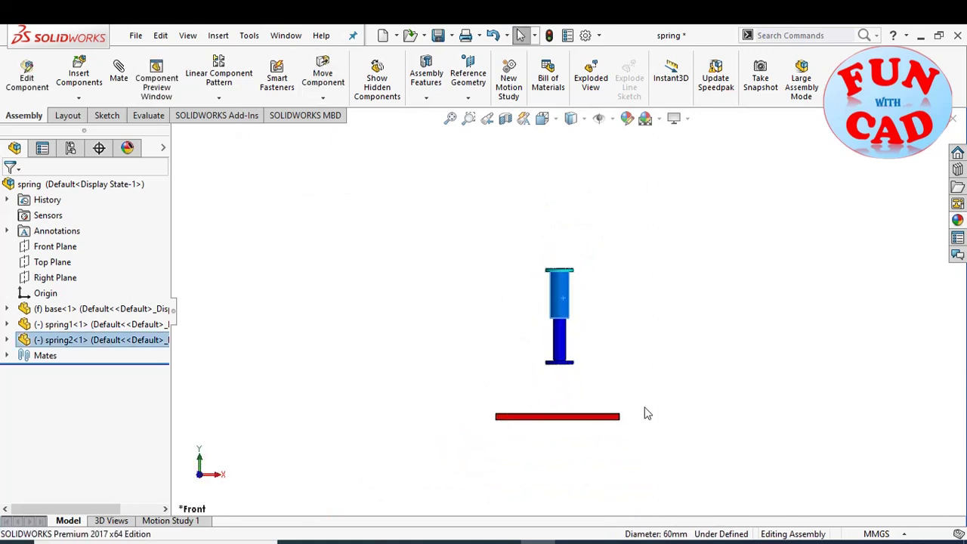
{"action": "scroll", "coordinate": [646, 414], "scroll_direction": "down", "scroll_amount": 3}
{"action": "left_click_drag", "start_coordinate": [523, 274], "coordinate": [517, 270]}
{"action": "left_click", "coordinate": [562, 282]}
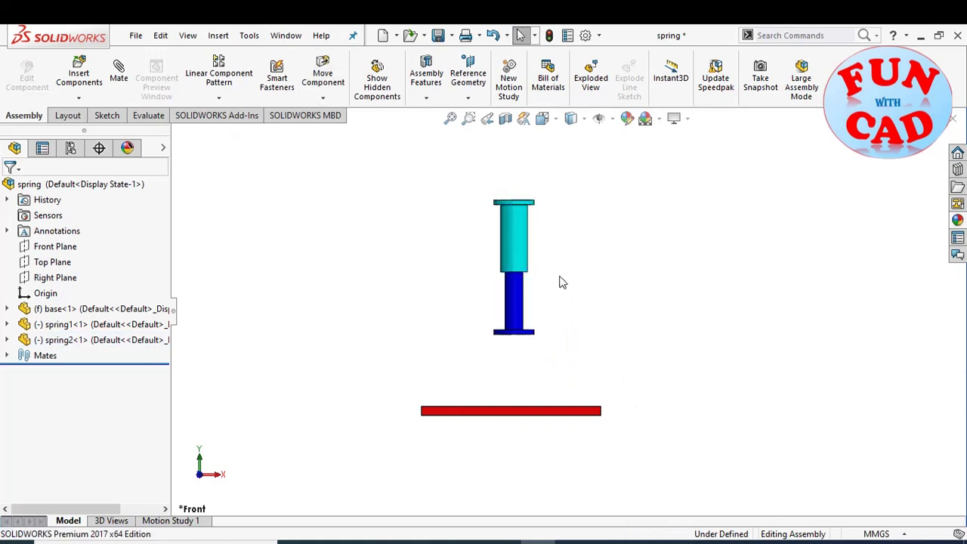
Switch to the Motion Study 1 timeline and change its type from Animation to Basic Motion.
{"action": "left_click", "coordinate": [438, 35]}
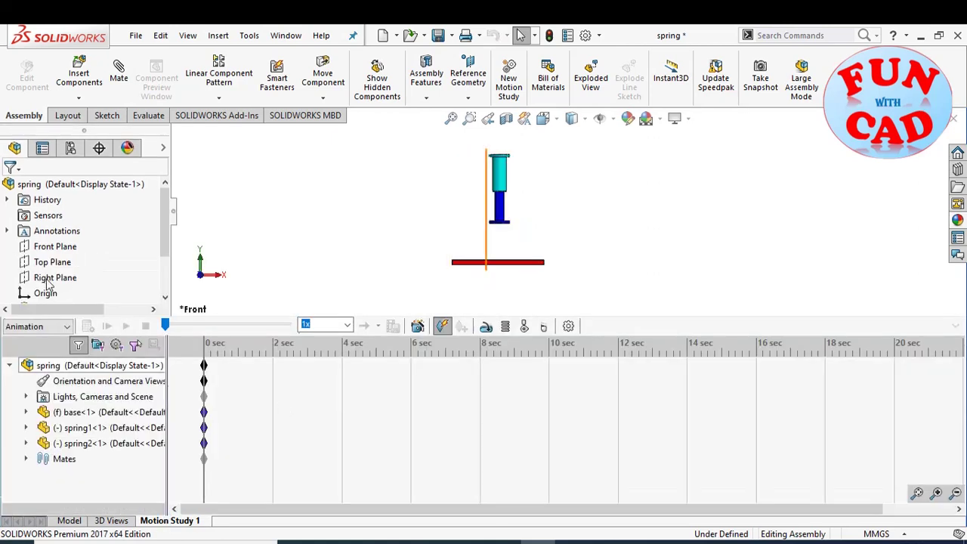
{"action": "left_click", "coordinate": [57, 326]}
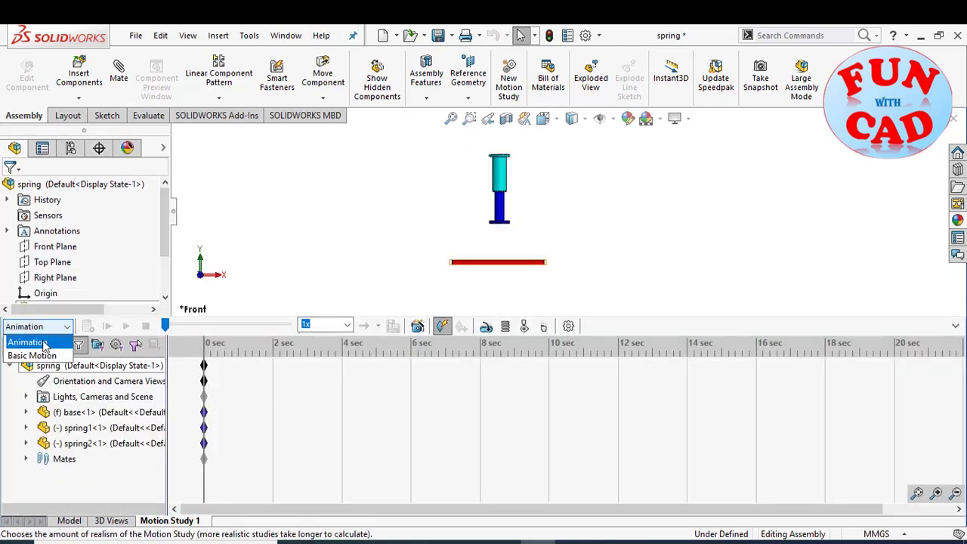
{"action": "left_click", "coordinate": [41, 355]}
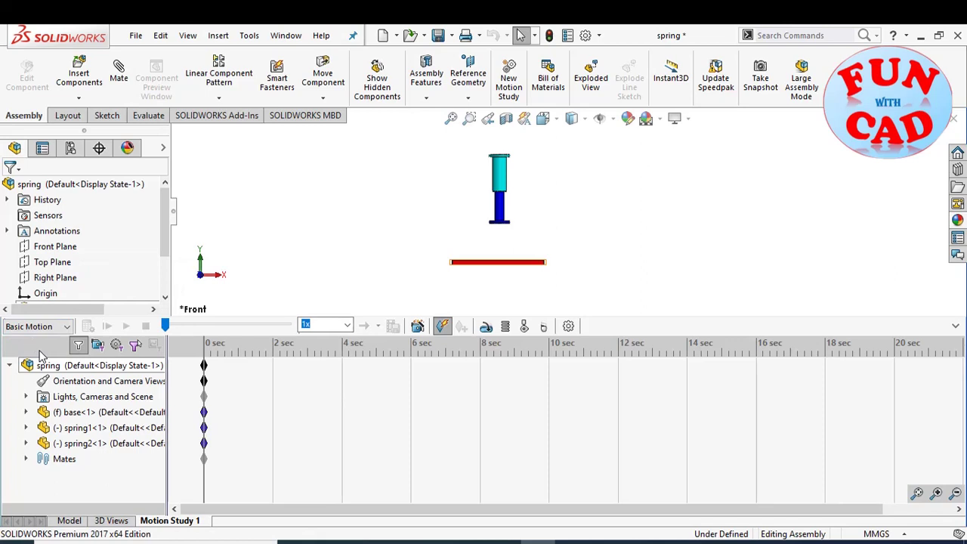
{"action": "scroll", "coordinate": [489, 197], "scroll_direction": "down", "scroll_amount": 2}
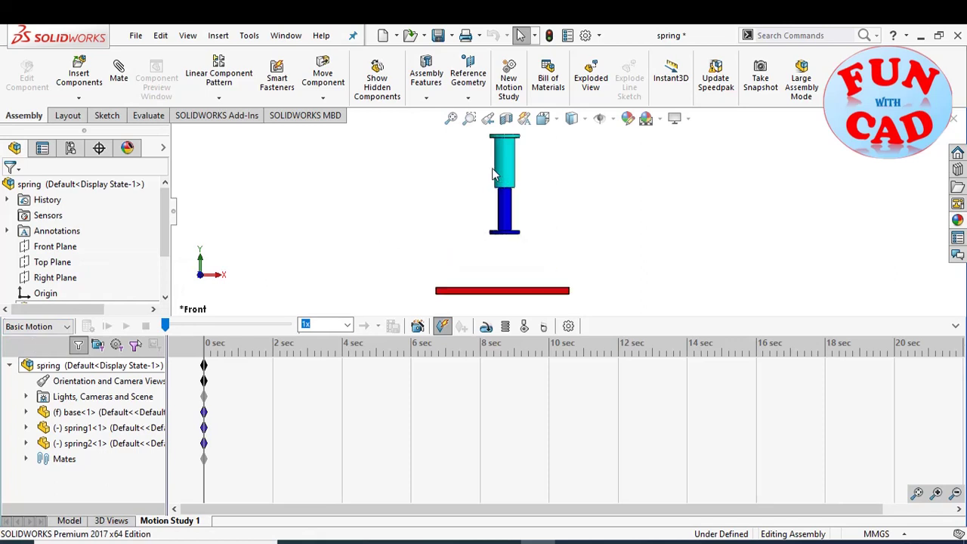
Start a spring with the top flange edge as its first end.
{"action": "left_click", "coordinate": [506, 326]}
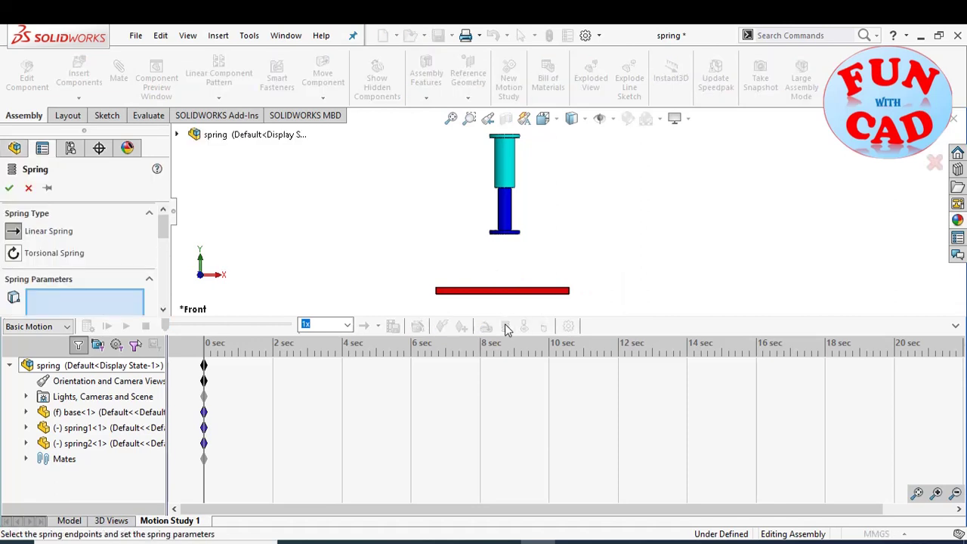
{"action": "left_click", "coordinate": [955, 326]}
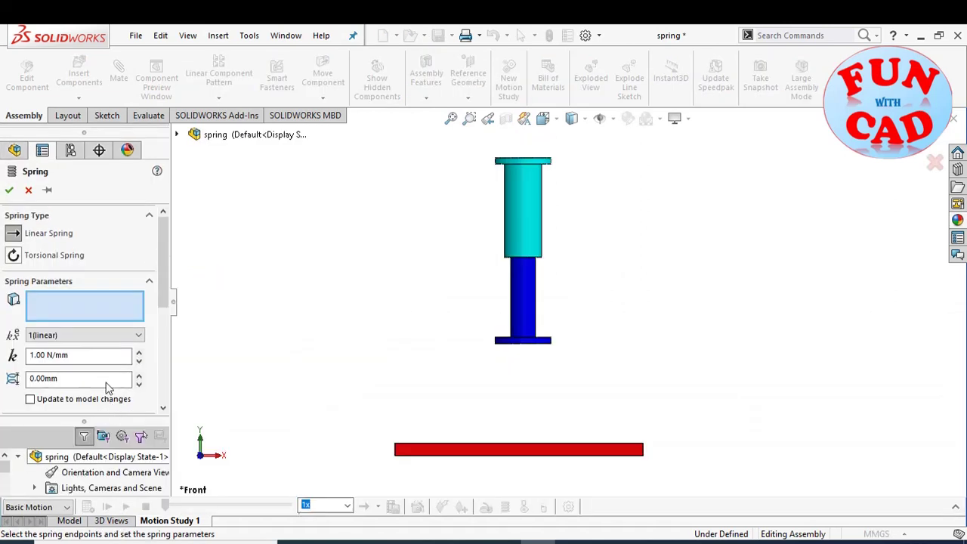
{"action": "scroll", "coordinate": [576, 192], "scroll_direction": "down", "scroll_amount": 3}
{"action": "scroll", "coordinate": [576, 194], "scroll_direction": "down", "scroll_amount": 2}
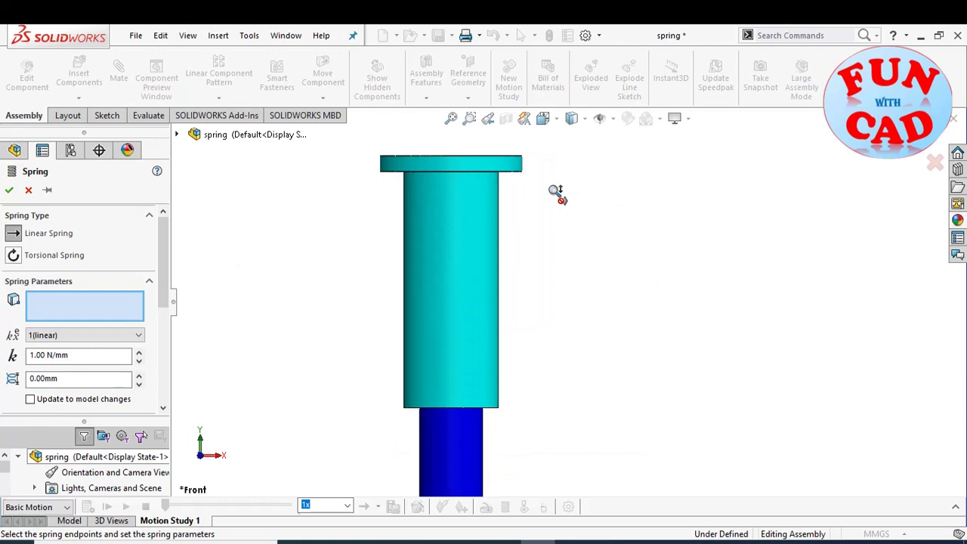
{"action": "middle_click_drag", "start_coordinate": [537, 199], "coordinate": [528, 174]}
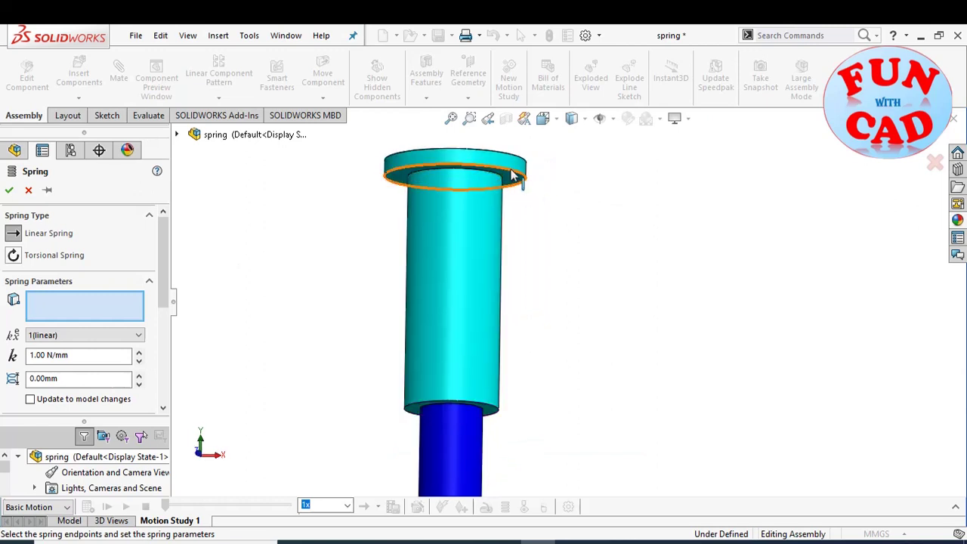
{"action": "left_click", "coordinate": [509, 180]}
Select the lower flange edge as the spring's second end and open the exponent options.
{"action": "scroll", "coordinate": [547, 238], "scroll_direction": "up", "scroll_amount": 3}
{"action": "scroll", "coordinate": [624, 349], "scroll_direction": "up", "scroll_amount": 2}
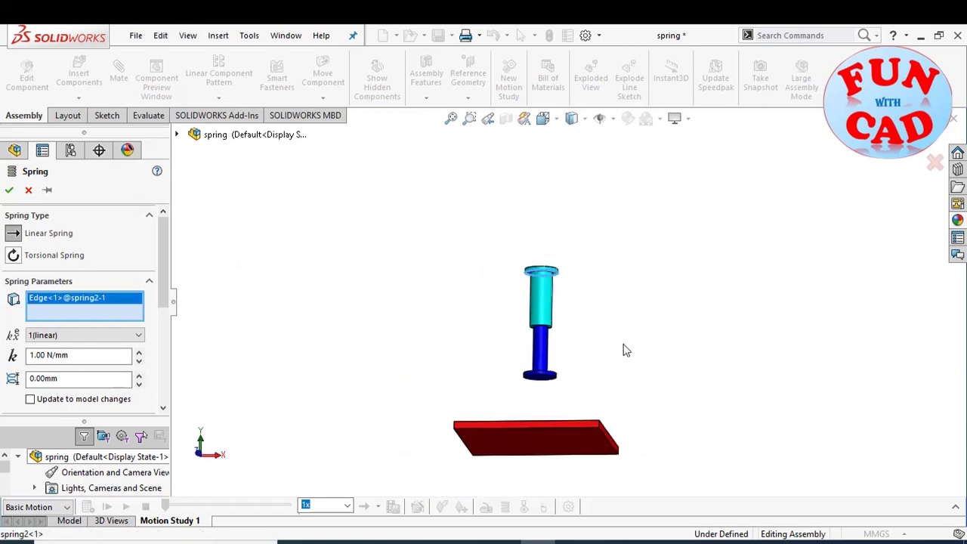
{"action": "scroll", "coordinate": [464, 416], "scroll_direction": "down", "scroll_amount": 4}
{"action": "mouse_move", "coordinate": [490, 352]}
{"action": "middle_mouse_down"}
{"action": "mouse_move", "coordinate": [503, 310]}
{"action": "mouse_move", "coordinate": [503, 355]}
{"action": "middle_mouse_up"}
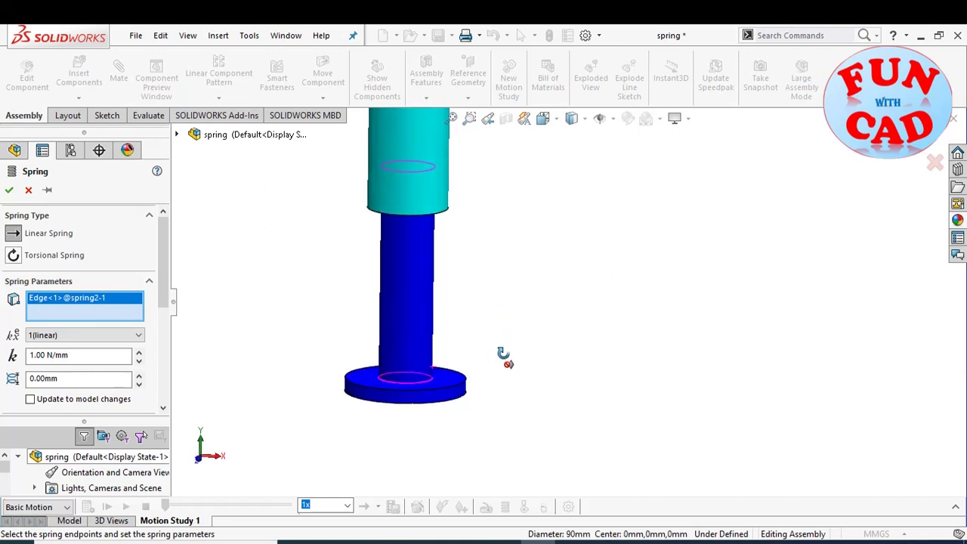
{"action": "left_click", "coordinate": [467, 386]}
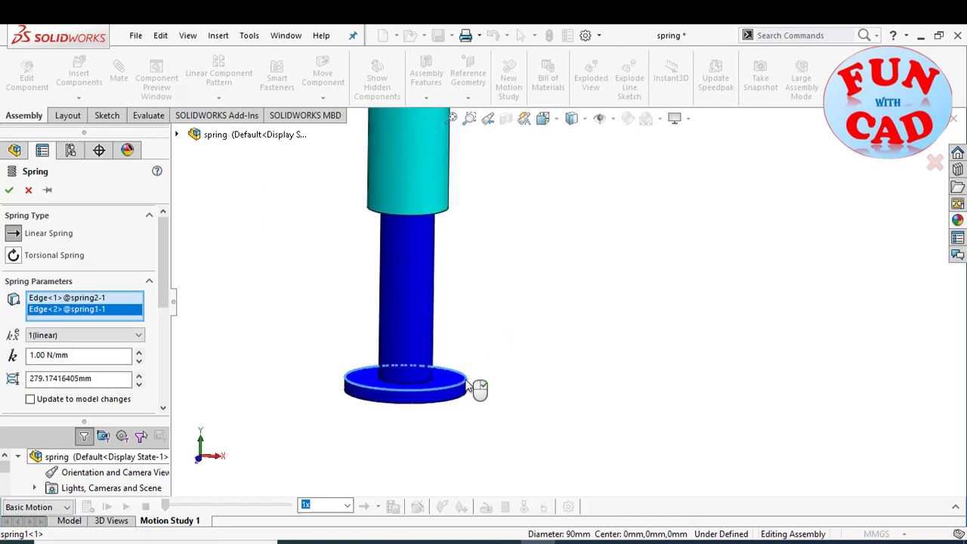
{"action": "scroll", "coordinate": [537, 320], "scroll_direction": "up", "scroll_amount": 4}
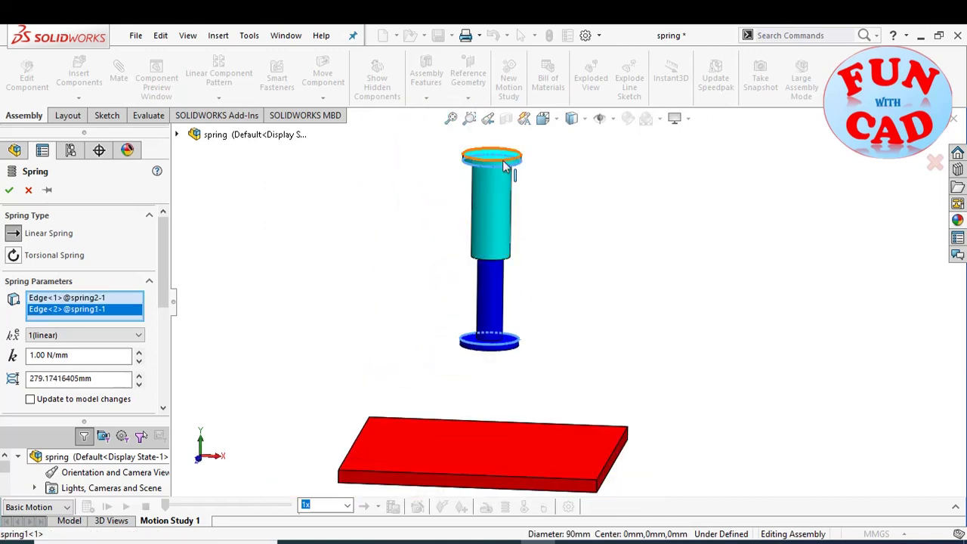
{"action": "left_click", "coordinate": [32, 337]}
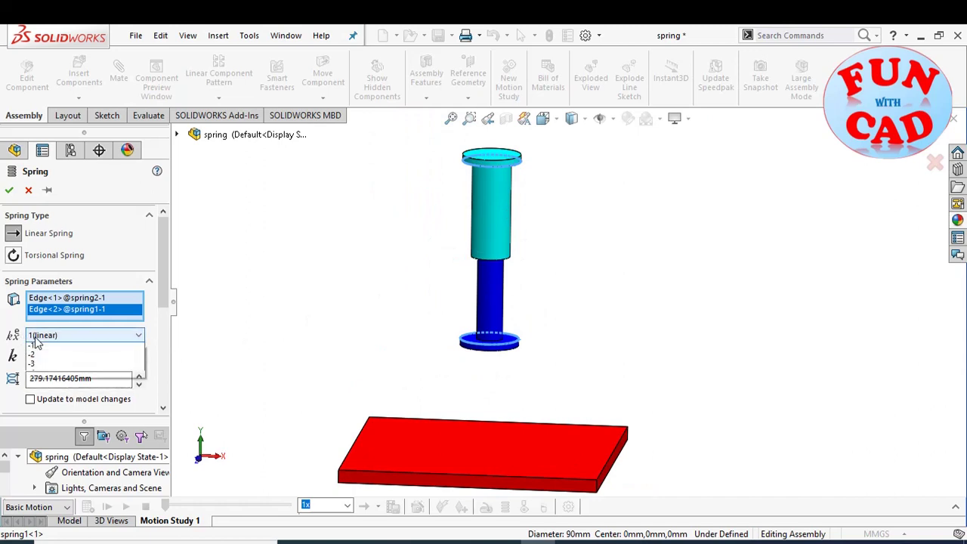
Keep the 1(linear) exponent and change the spring constant from 1.00 to 10 N/mm.
{"action": "left_click", "coordinate": [36, 344]}
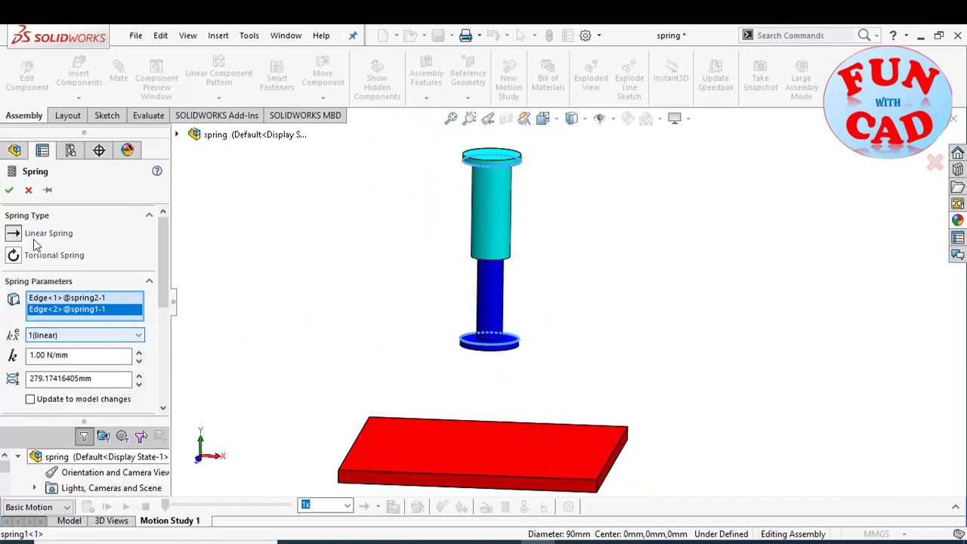
{"action": "scroll", "coordinate": [166, 295], "scroll_direction": "down", "scroll_amount": 3}
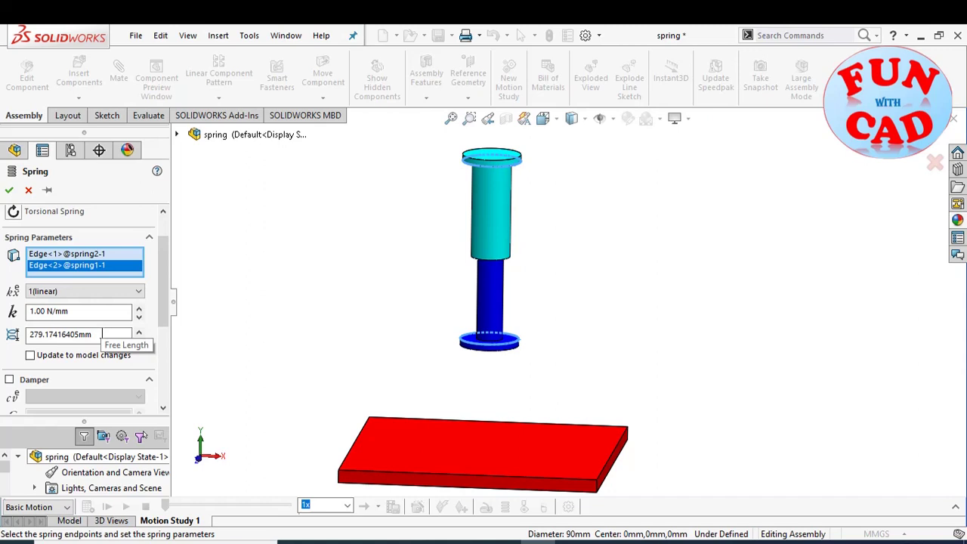
{"action": "double_click", "coordinate": [103, 335]}
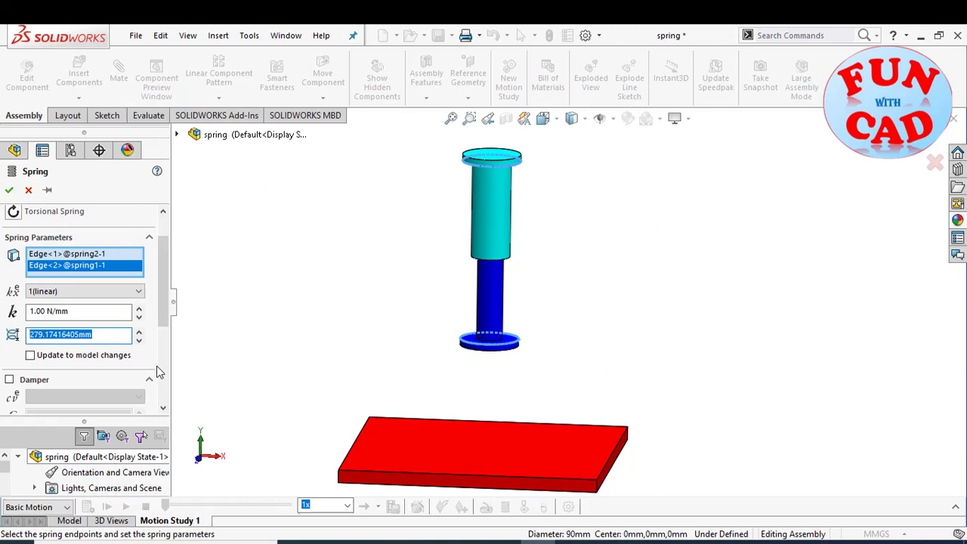
{"action": "left_click", "coordinate": [33, 311]}
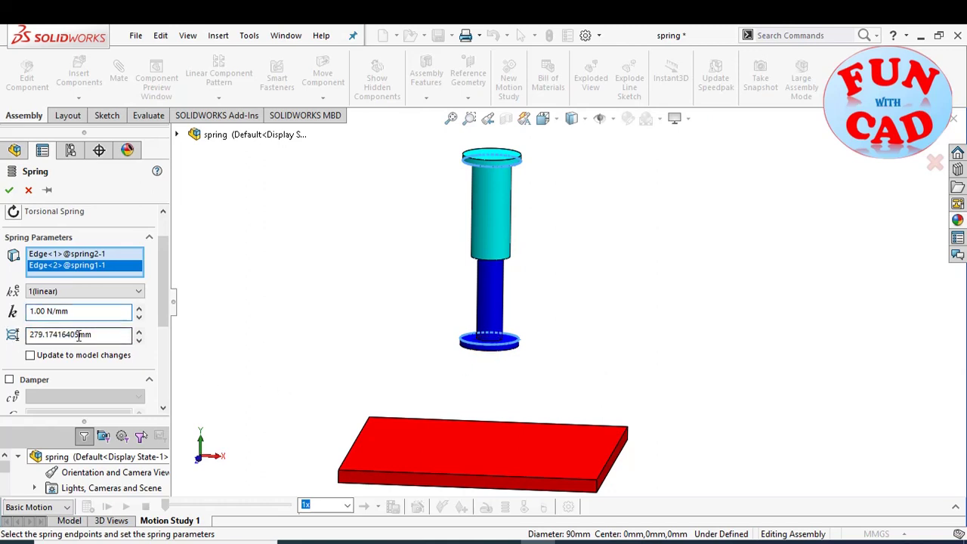
{"action": "type", "text": "0"}
{"action": "left_click_drag", "start_coordinate": [168, 302], "coordinate": [164, 365]}
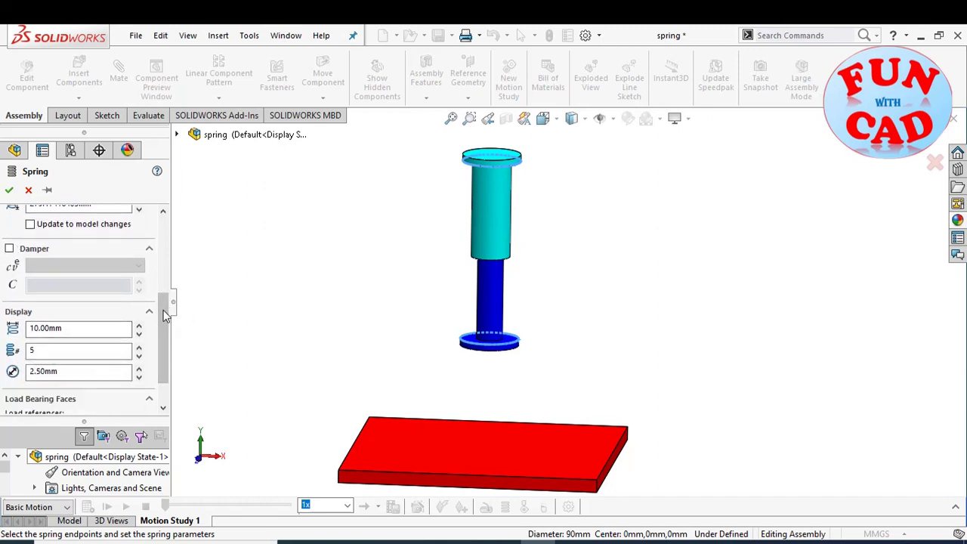
Set the spring's coil diameter to 80 mm.
{"action": "left_click_drag", "start_coordinate": [164, 332], "coordinate": [165, 352]}
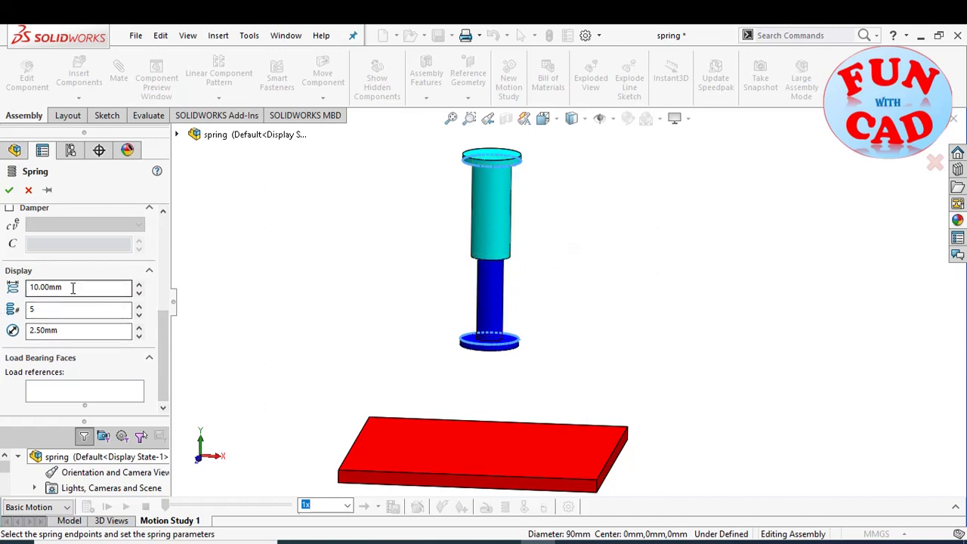
{"action": "left_click_drag", "start_coordinate": [76, 332], "coordinate": [34, 334]}
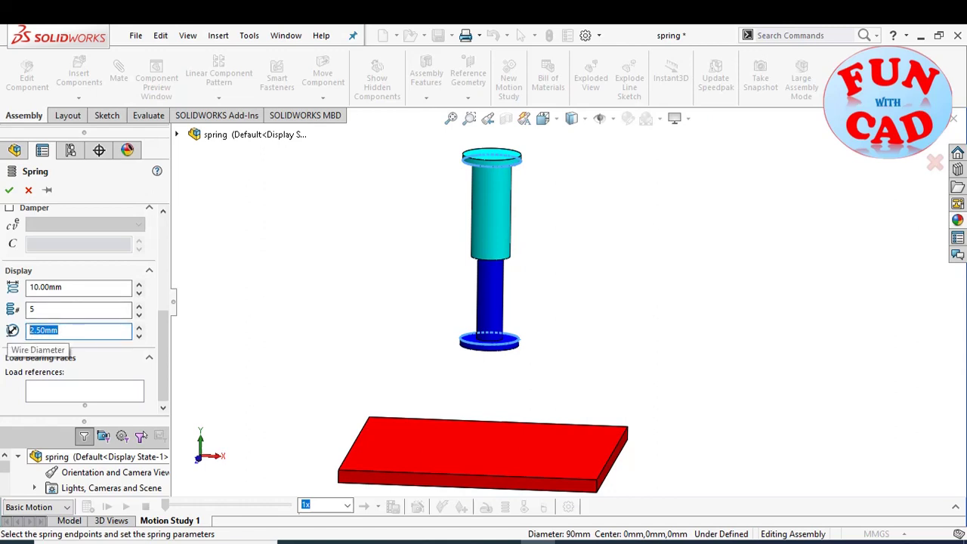
{"action": "left_click", "coordinate": [69, 288]}
{"action": "left_click_drag", "start_coordinate": [70, 287], "coordinate": [30, 288]}
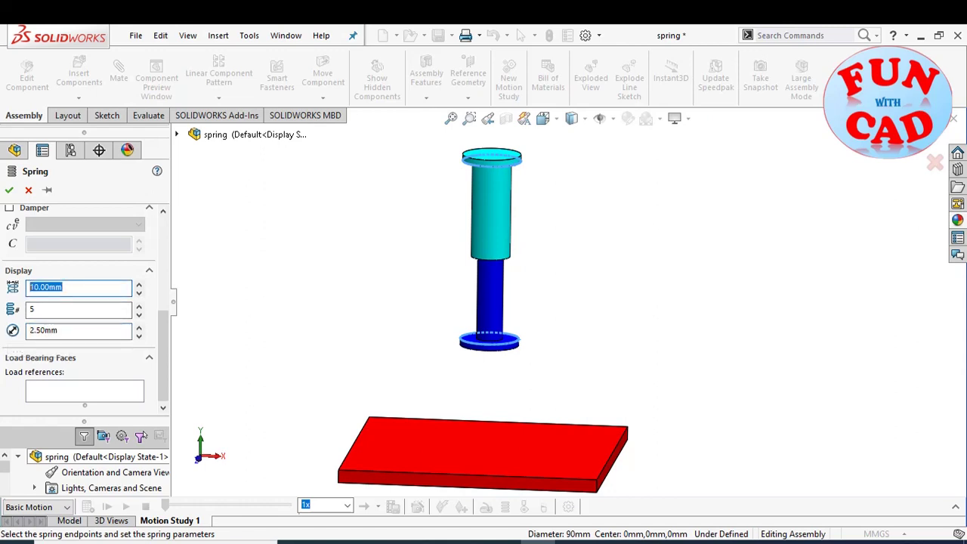
{"action": "type", "text": "10"}
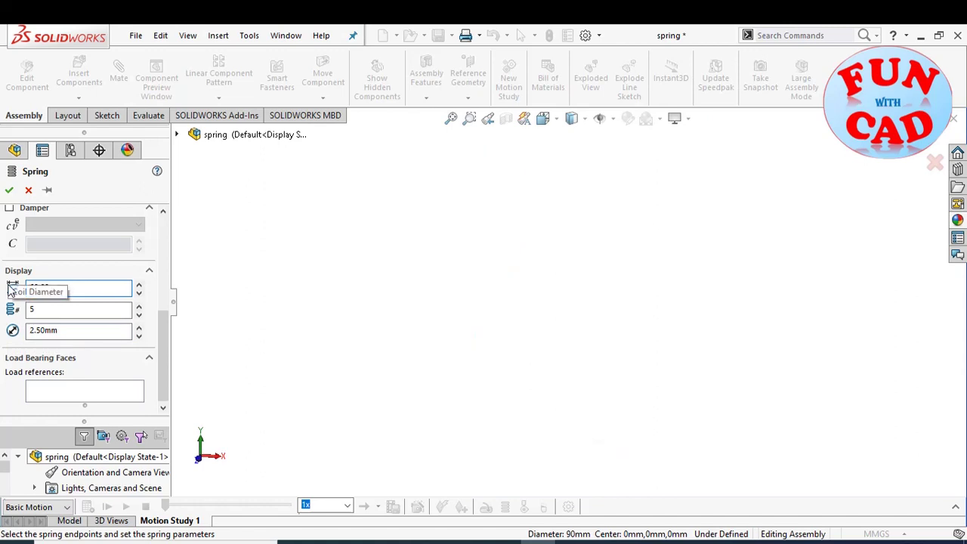
{"action": "scroll", "coordinate": [563, 287], "scroll_direction": "down", "scroll_amount": 4}
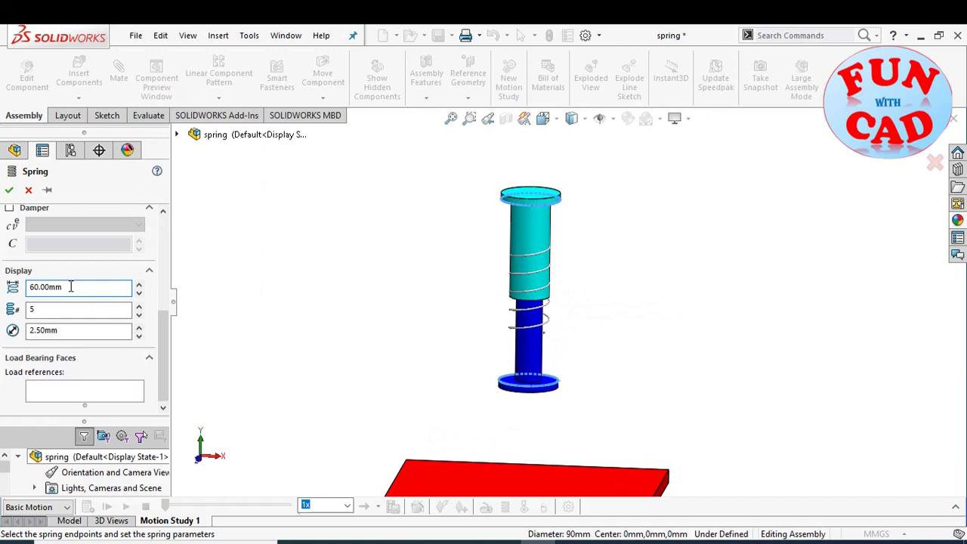
{"action": "left_click_drag", "start_coordinate": [73, 287], "coordinate": [11, 289]}
{"action": "type", "text": "80"}
{"action": "key", "text": "Return"}
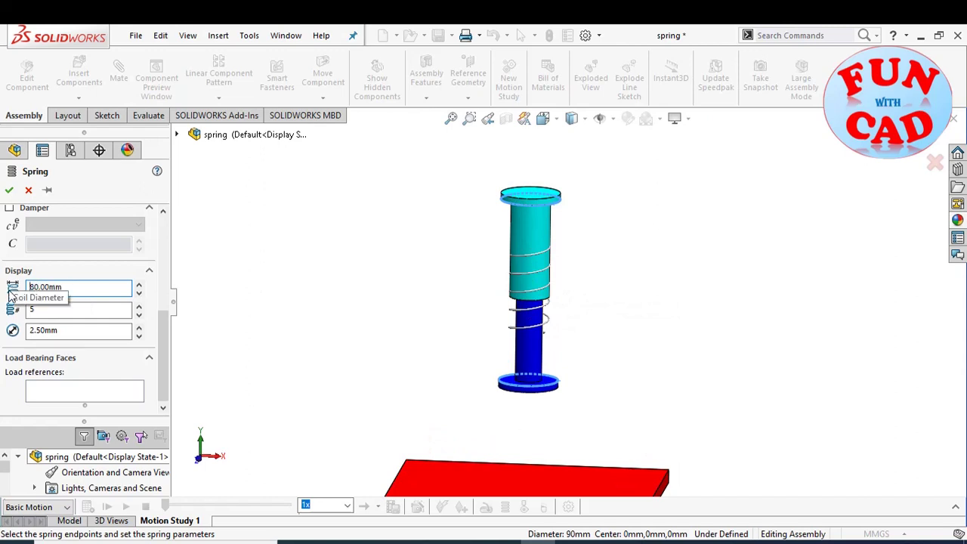
Set the wire diameter to 5 mm and the number of coils to 10.
{"action": "left_click_drag", "start_coordinate": [76, 332], "coordinate": [2, 337]}
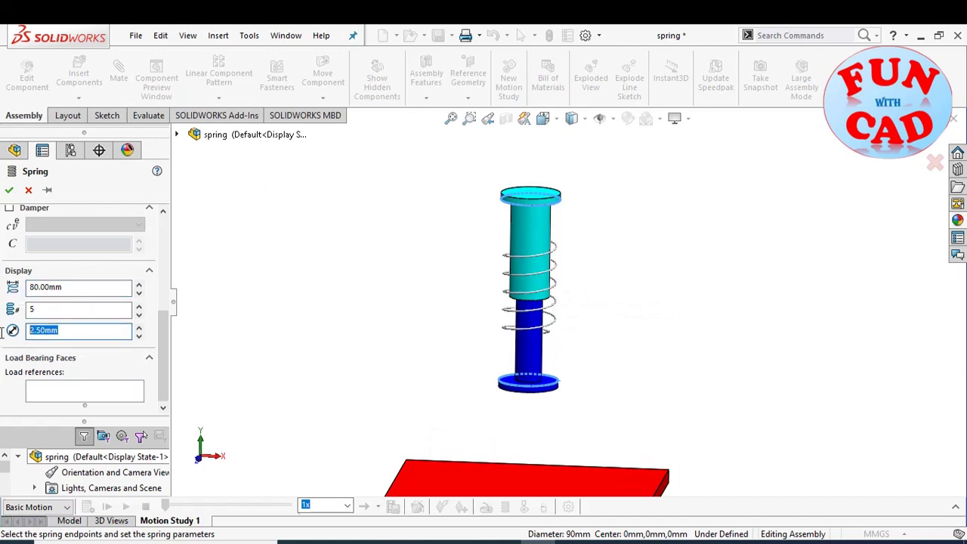
{"action": "type", "text": "5"}
{"action": "key", "text": "Return"}
{"action": "left_click", "coordinate": [36, 309]}
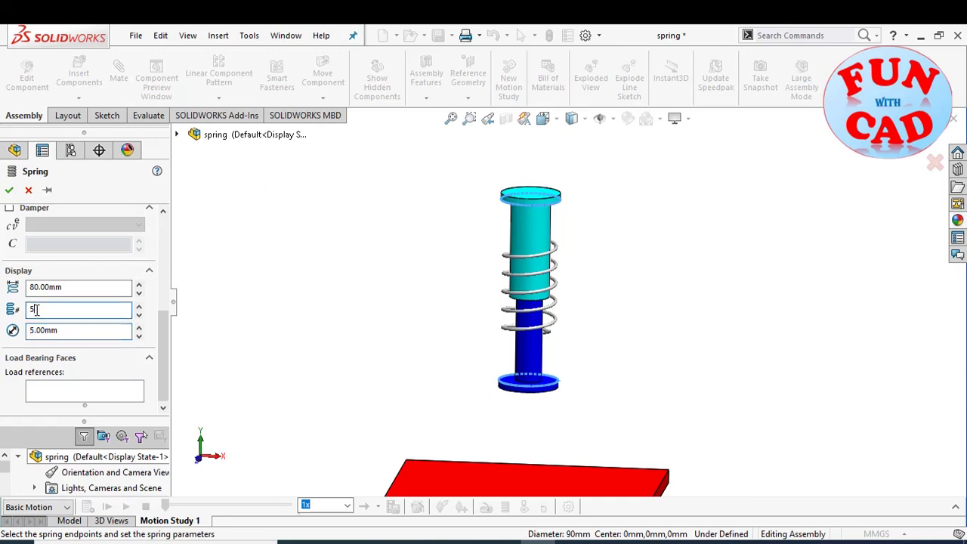
{"action": "type", "text": "10"}
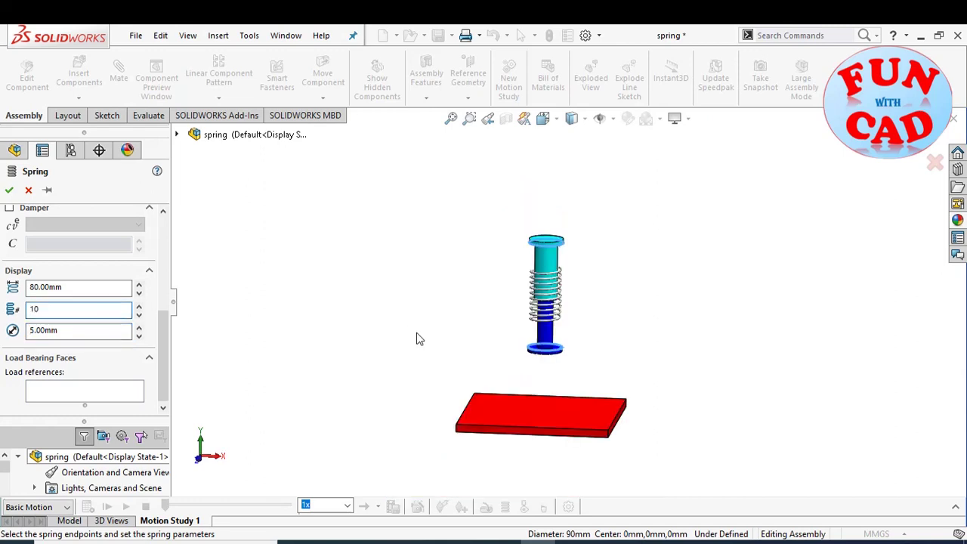
{"action": "scroll", "coordinate": [566, 346], "scroll_direction": "down", "scroll_amount": 3}
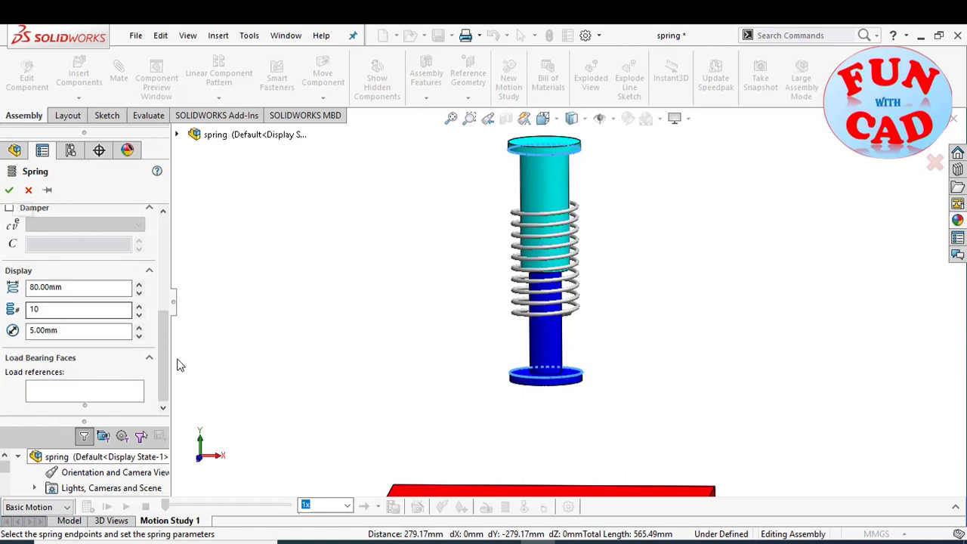
{"action": "scroll", "coordinate": [10, 200], "scroll_direction": "up", "scroll_amount": 5}
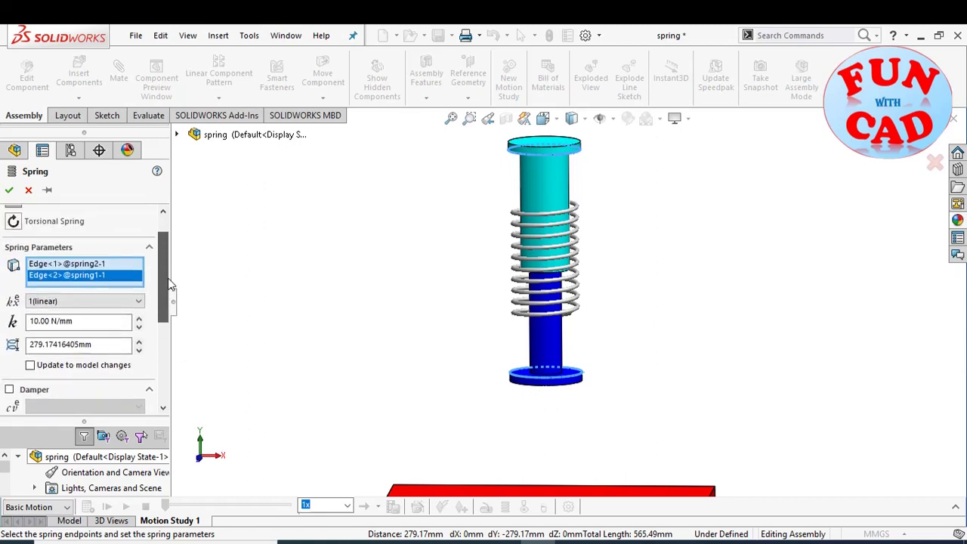
Create LinearSpring1 and add gravity along Y at 9806.65 mm/s^2 to the study.
{"action": "left_click", "coordinate": [9, 191]}
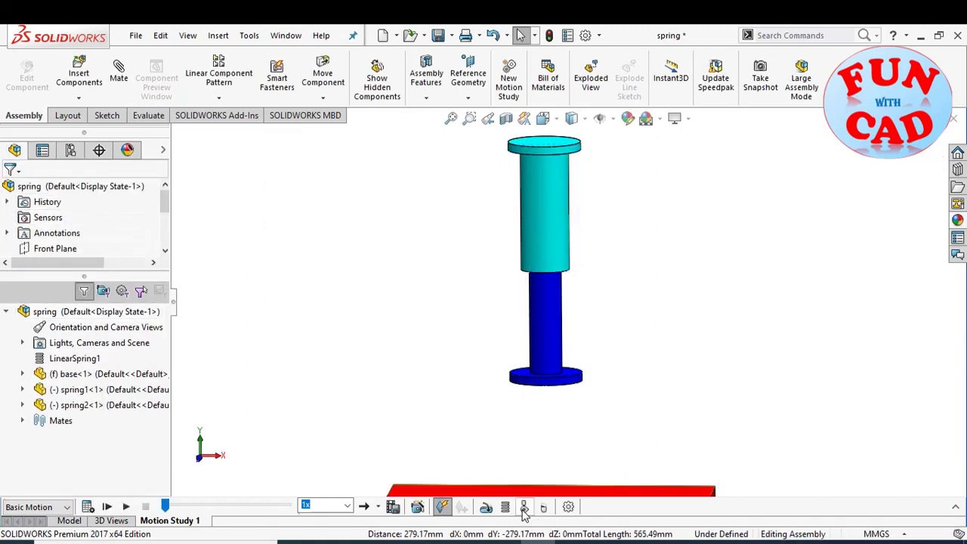
{"action": "scroll", "coordinate": [688, 386], "scroll_direction": "up", "scroll_amount": 2}
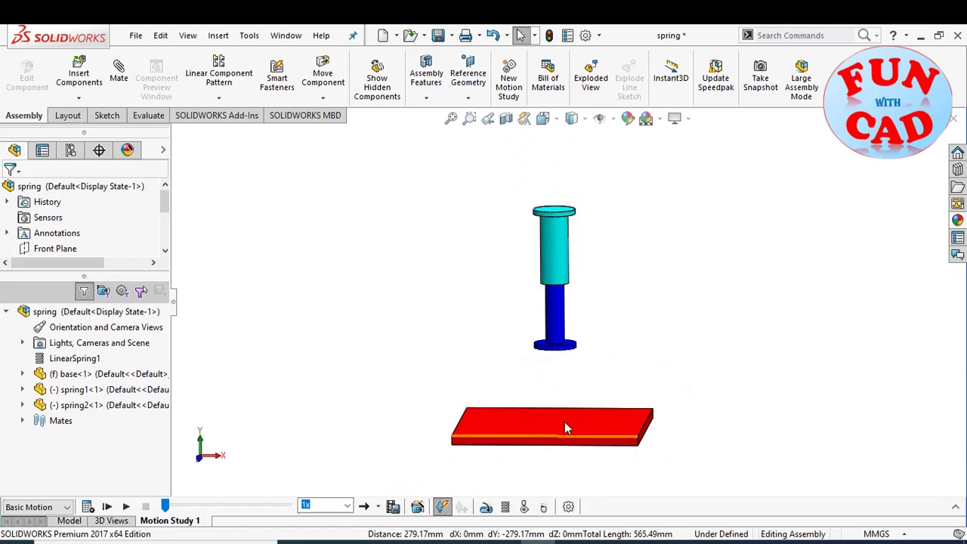
{"action": "left_click", "coordinate": [541, 507]}
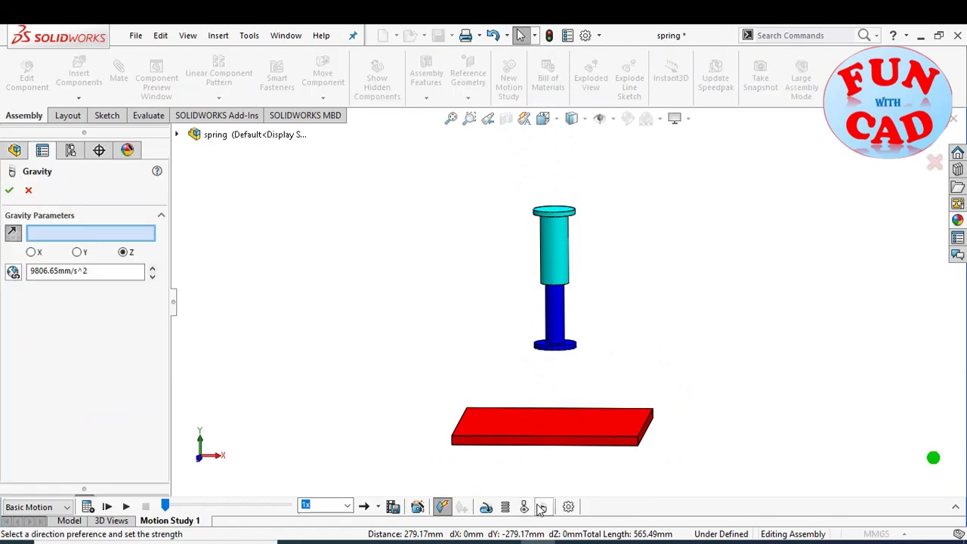
{"action": "left_click", "coordinate": [77, 252]}
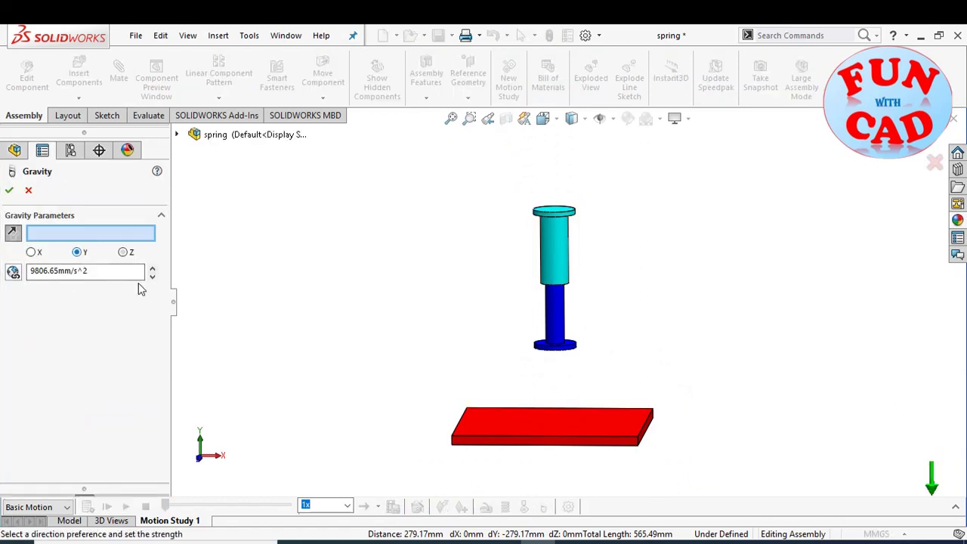
{"action": "left_click", "coordinate": [9, 190]}
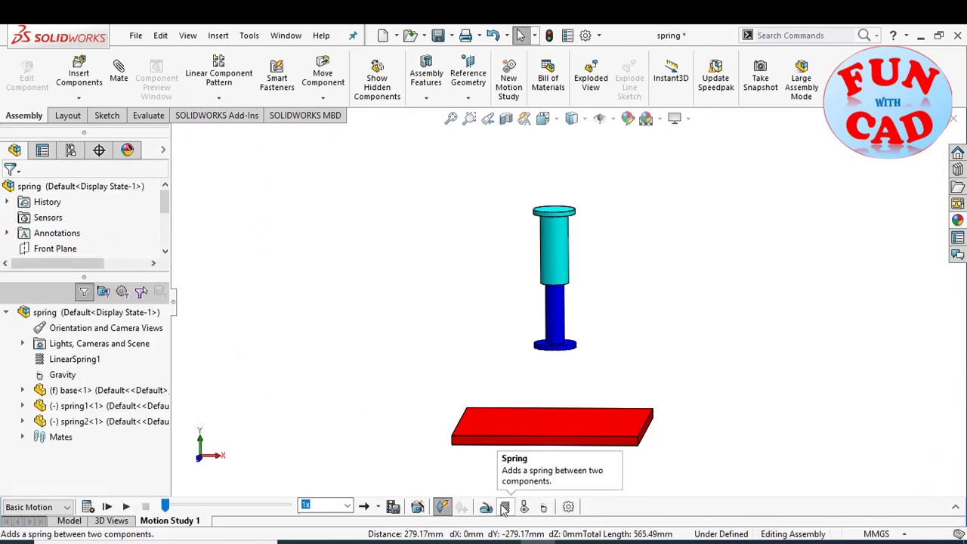
Add Solid Body Contact1 between the lower cylinder spring1-1 and the red base-1.
{"action": "left_click", "coordinate": [532, 513]}
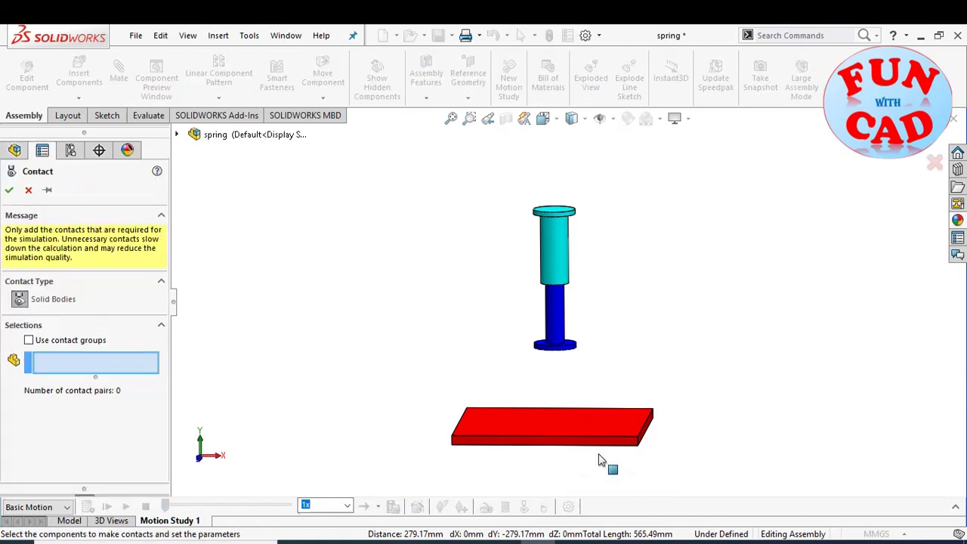
{"action": "left_click", "coordinate": [555, 332]}
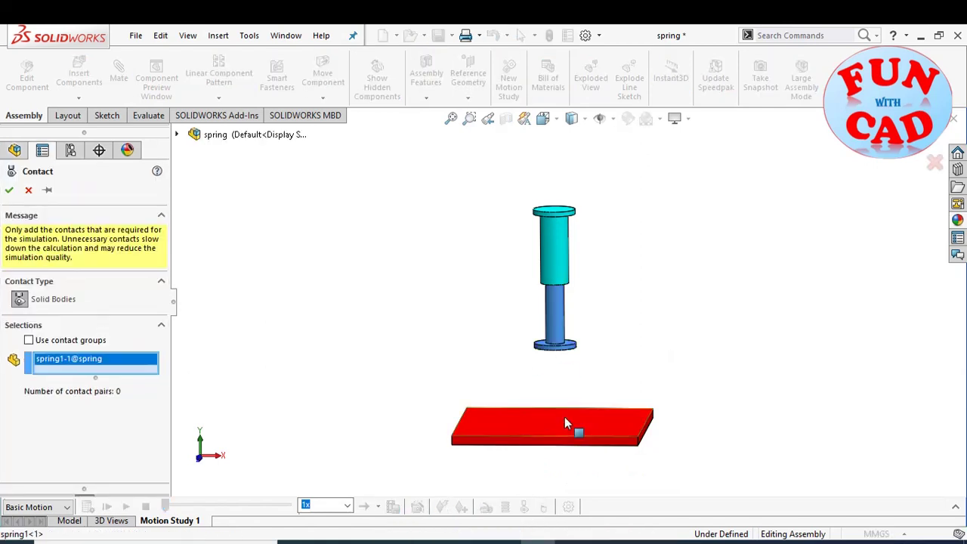
{"action": "left_click", "coordinate": [564, 418]}
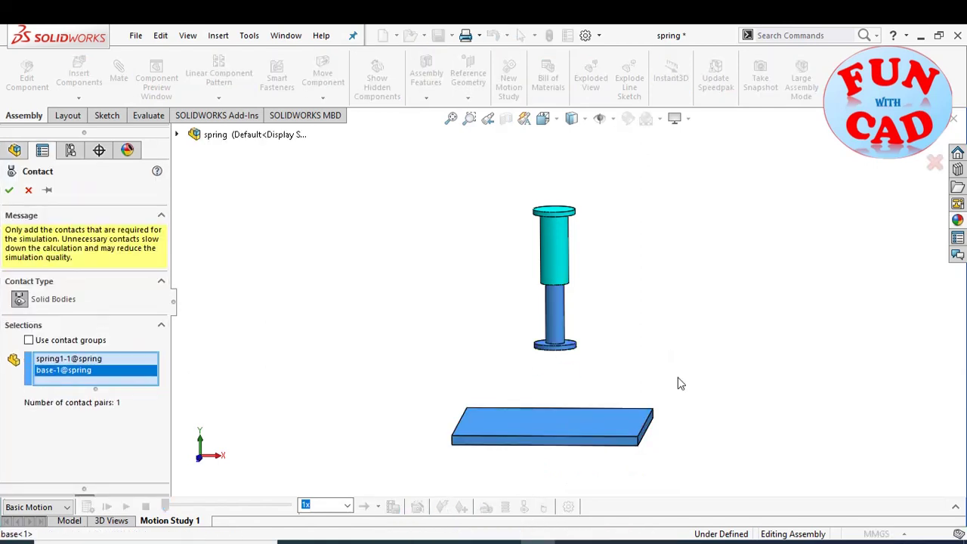
{"action": "left_click", "coordinate": [10, 191]}
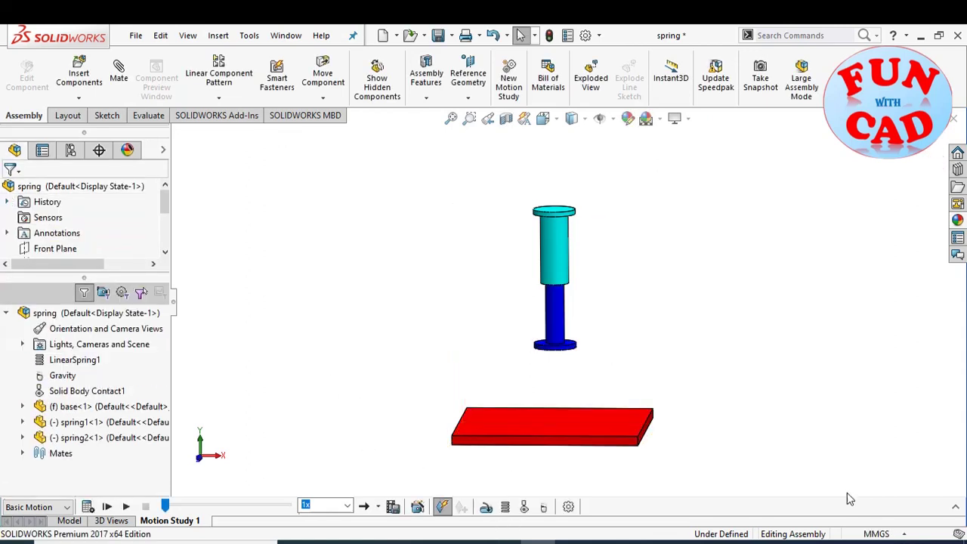
Calculate Motion Study 1, rewind to 0 sec, and set playback speed to 0.1x.
{"action": "left_click", "coordinate": [956, 505]}
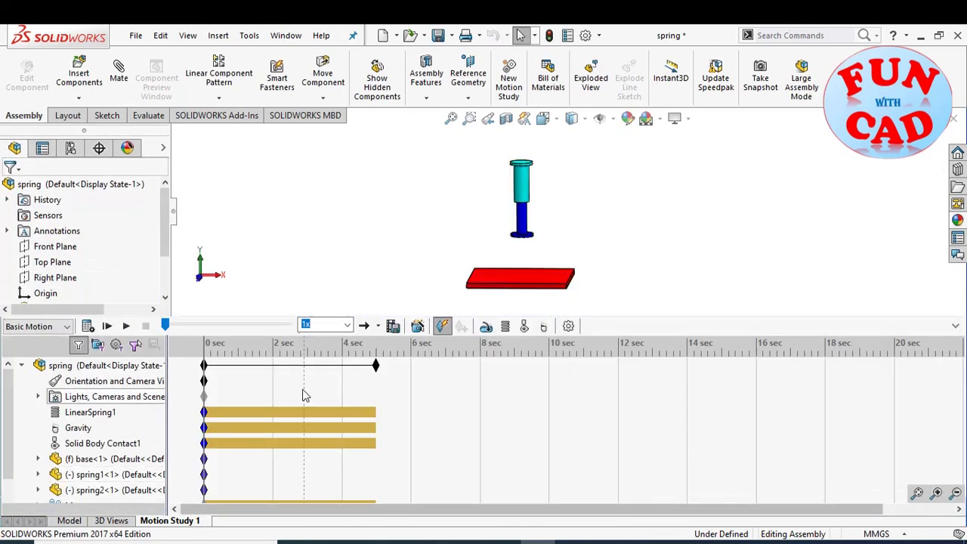
{"action": "left_click", "coordinate": [89, 325]}
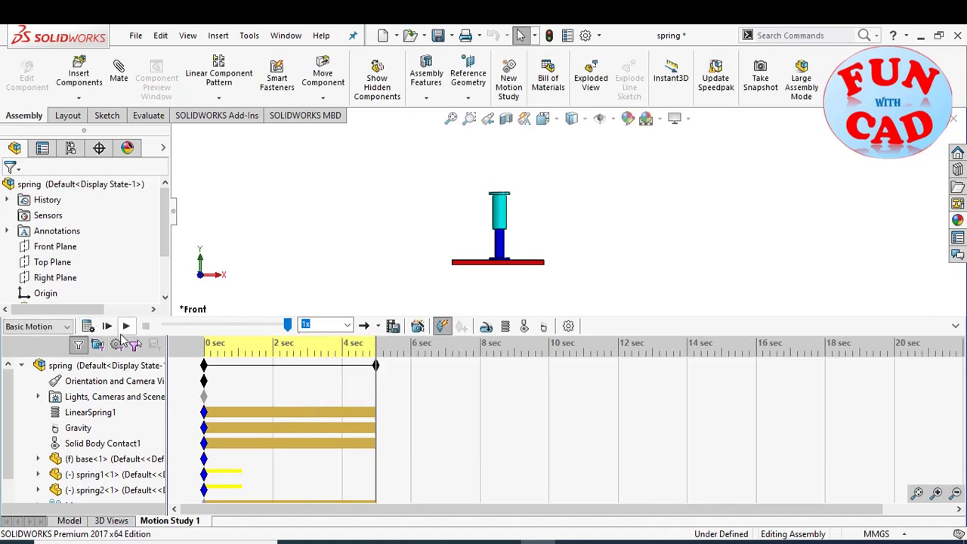
{"action": "left_click", "coordinate": [126, 328]}
{"action": "left_click", "coordinate": [348, 326]}
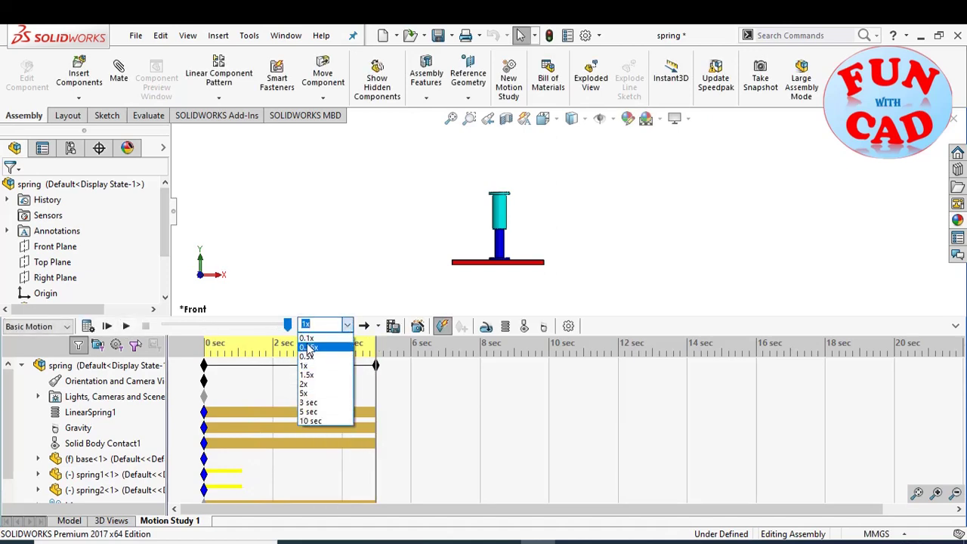
{"action": "left_click", "coordinate": [310, 334]}
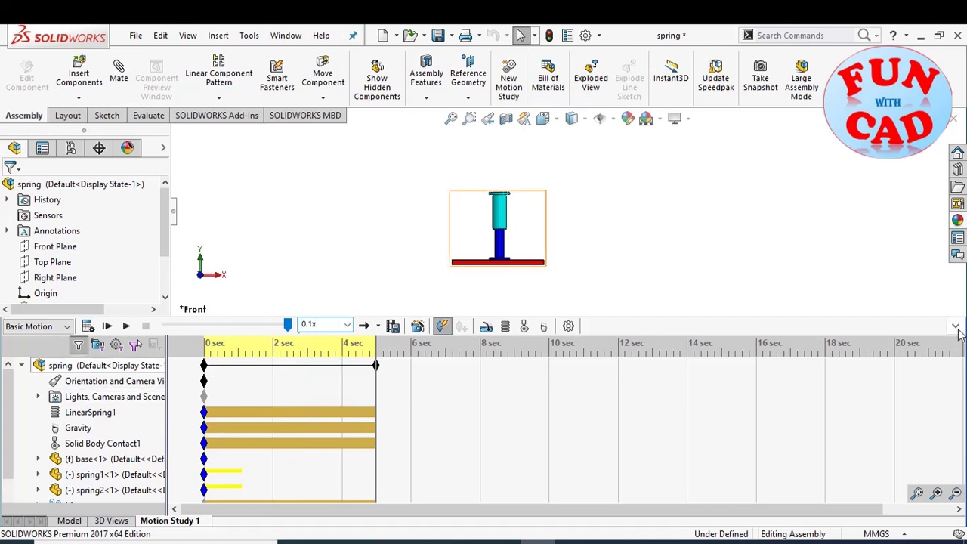
Play, then stop, the 0.1x animation of the cylinders dropping onto the base.
{"action": "left_click", "coordinate": [166, 513]}
{"action": "left_click", "coordinate": [130, 506]}
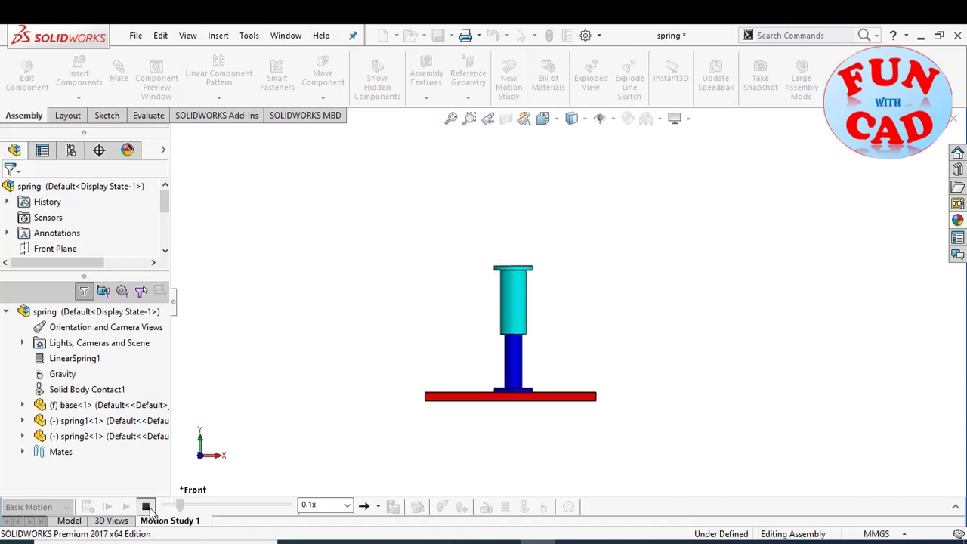
{"action": "left_click", "coordinate": [145, 506]}
{"action": "left_click", "coordinate": [953, 508]}
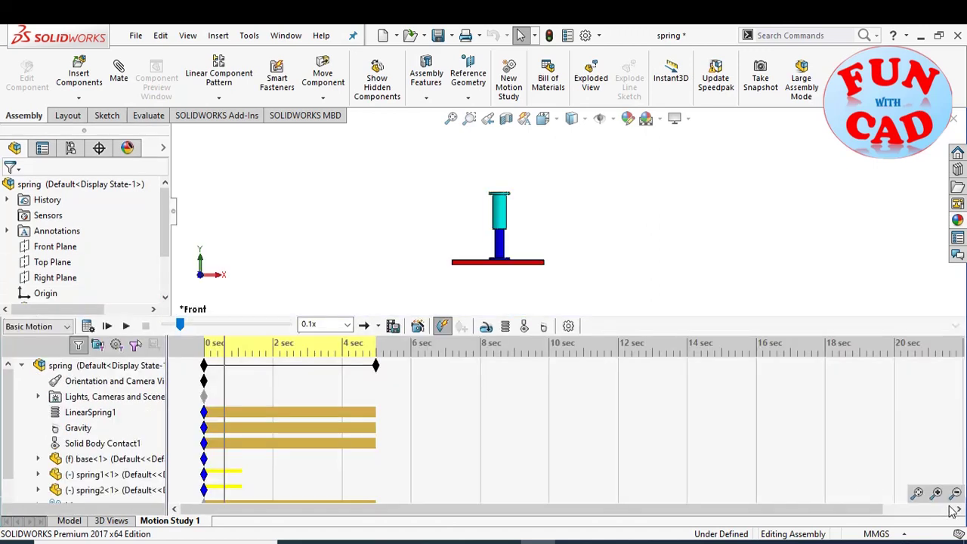
Set Motion Study 1's Geometry Accuracy and 3D Contact Resolution both to High.
{"action": "left_click", "coordinate": [568, 327]}
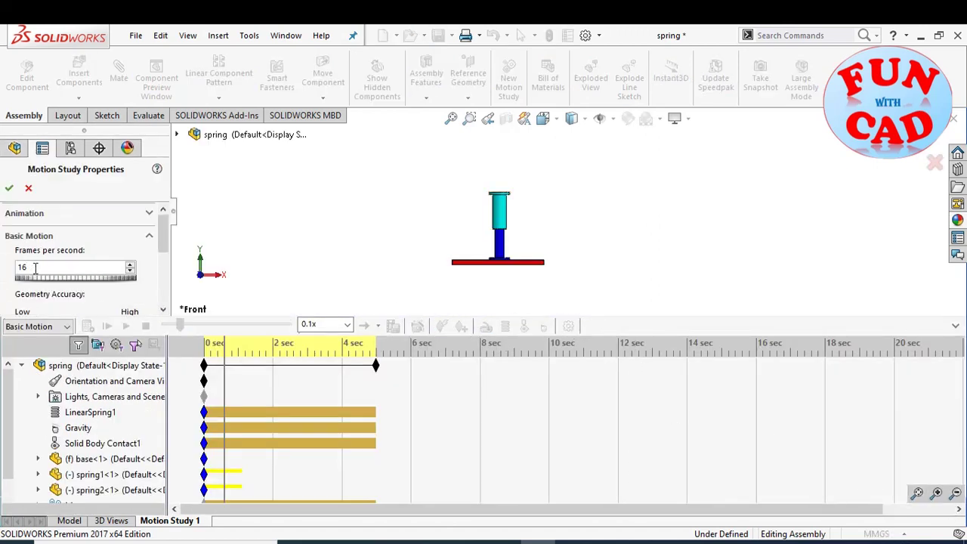
{"action": "left_click_drag", "start_coordinate": [162, 230], "coordinate": [162, 258]}
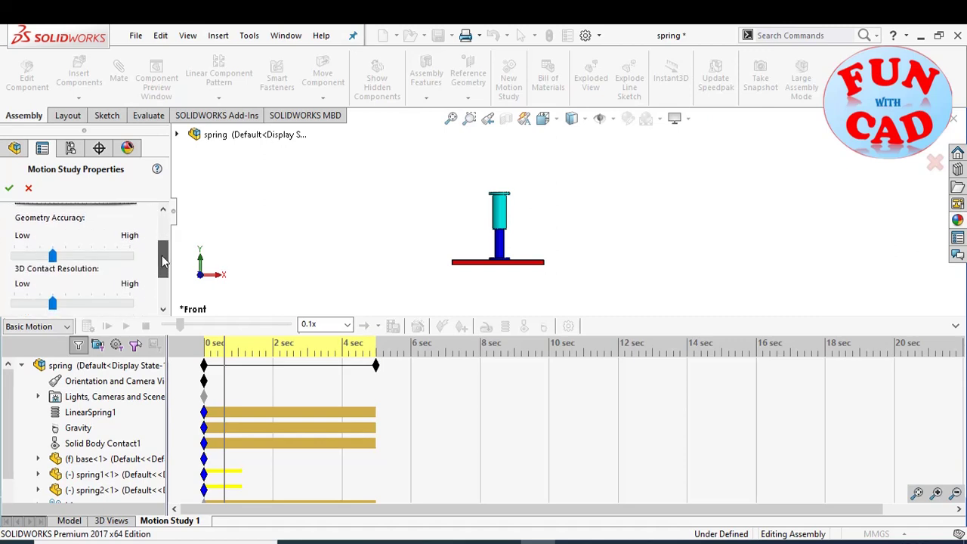
{"action": "left_click_drag", "start_coordinate": [55, 257], "coordinate": [129, 255]}
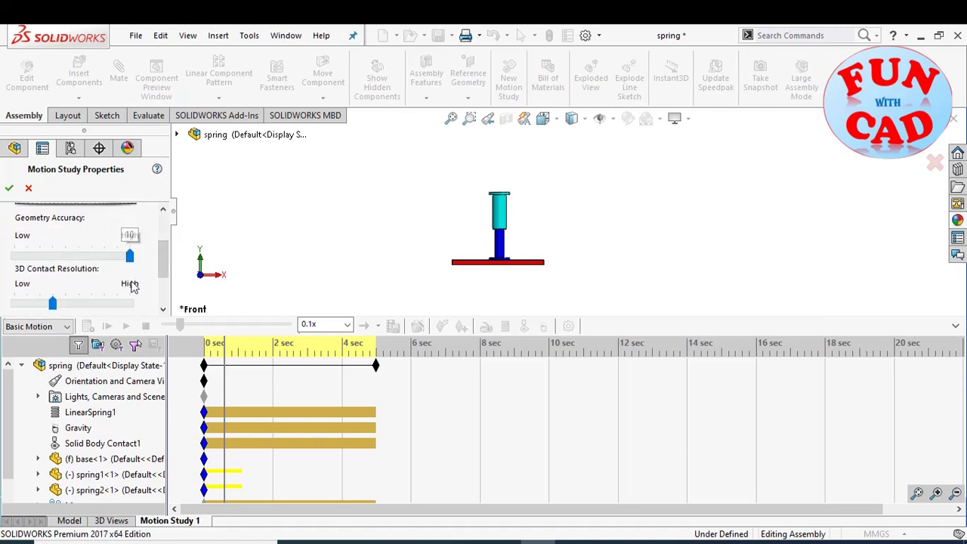
{"action": "left_click_drag", "start_coordinate": [53, 303], "coordinate": [130, 303]}
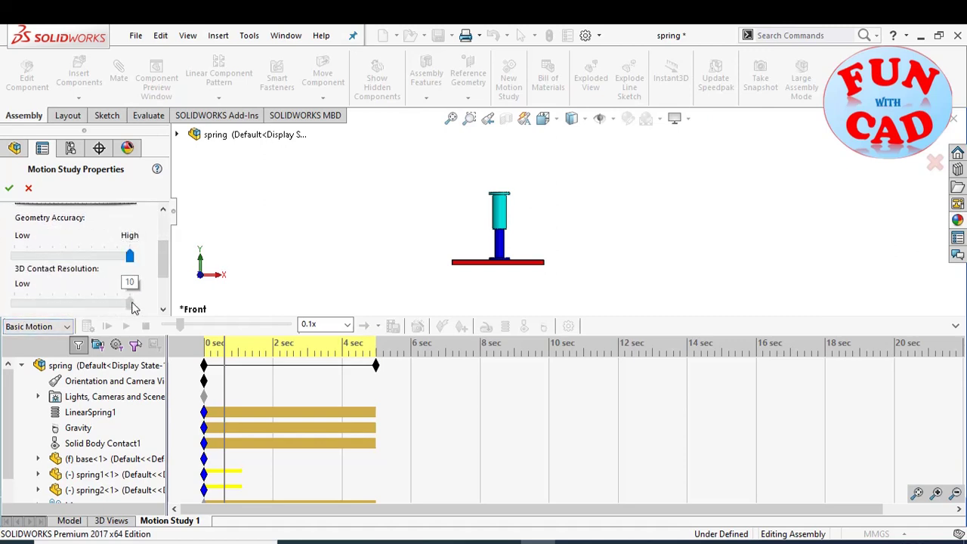
{"action": "left_click", "coordinate": [10, 188]}
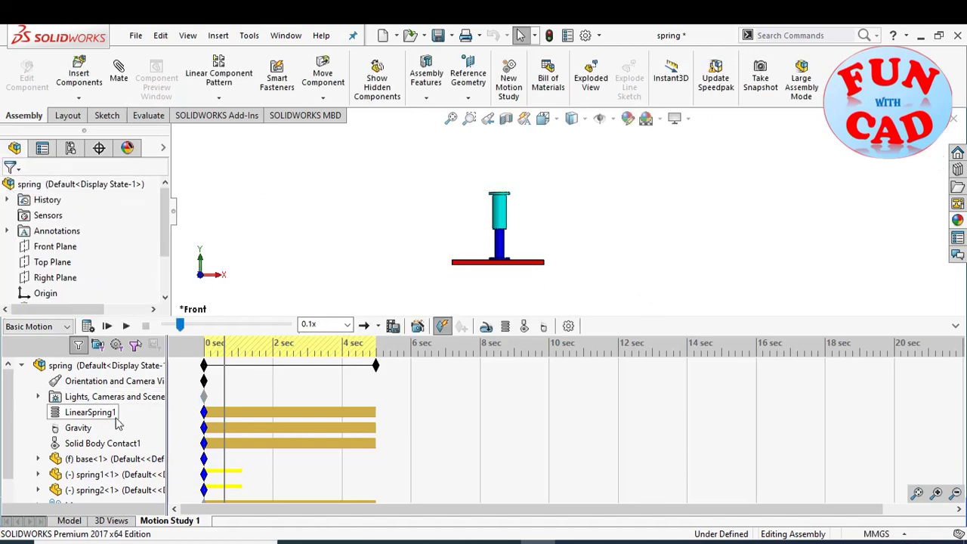
Review LinearSpring1's settings unchanged, then recalculate Motion Study 1 with the High accuracy settings.
{"action": "right_click", "coordinate": [90, 417]}
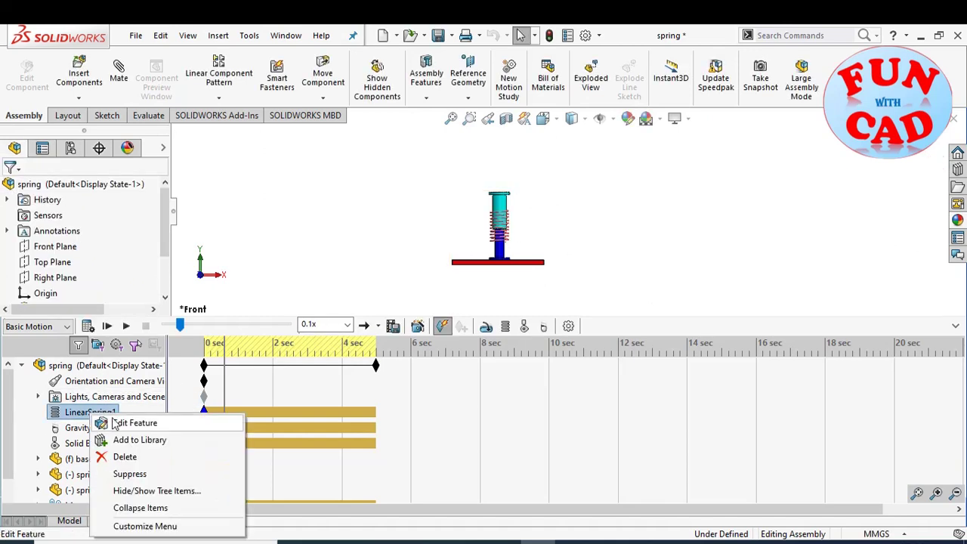
{"action": "left_click", "coordinate": [162, 423]}
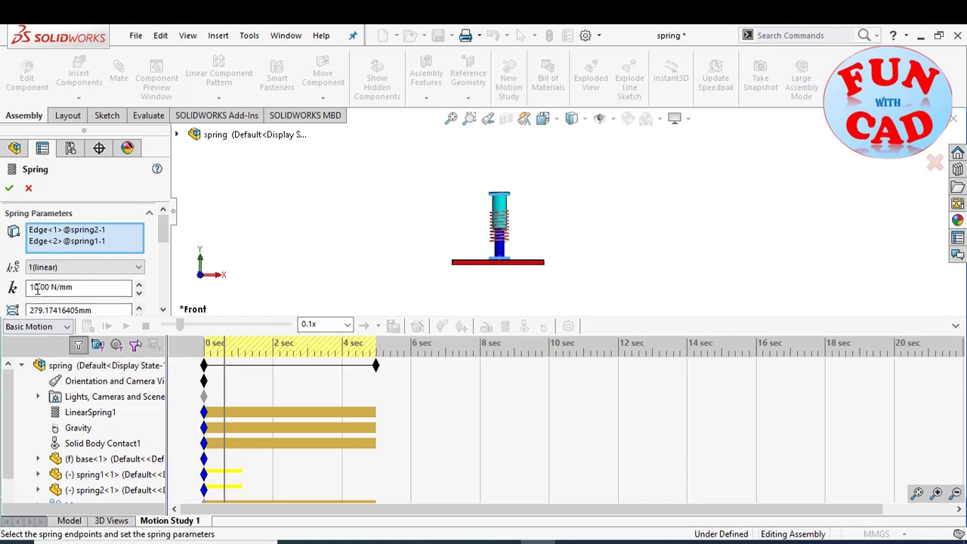
{"action": "left_click", "coordinate": [8, 188]}
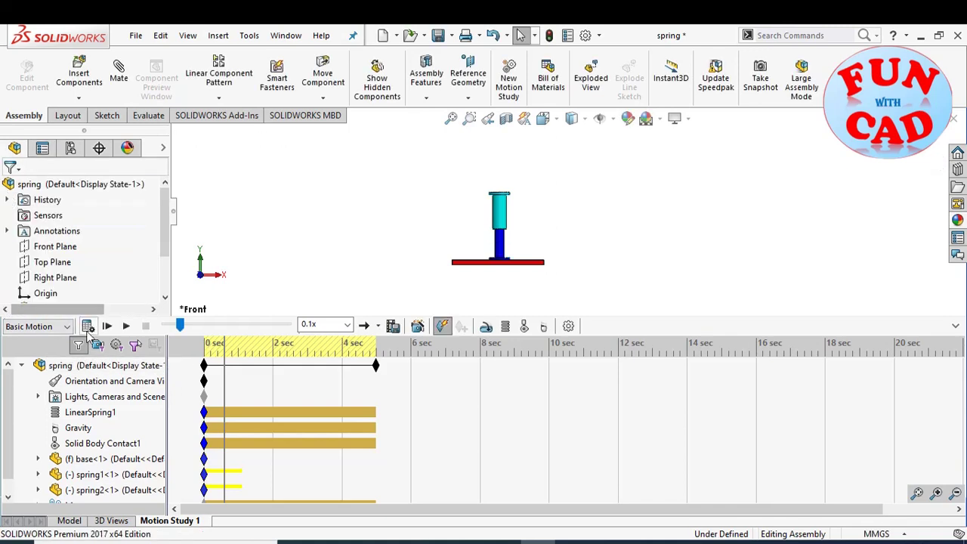
{"action": "left_click", "coordinate": [87, 326]}
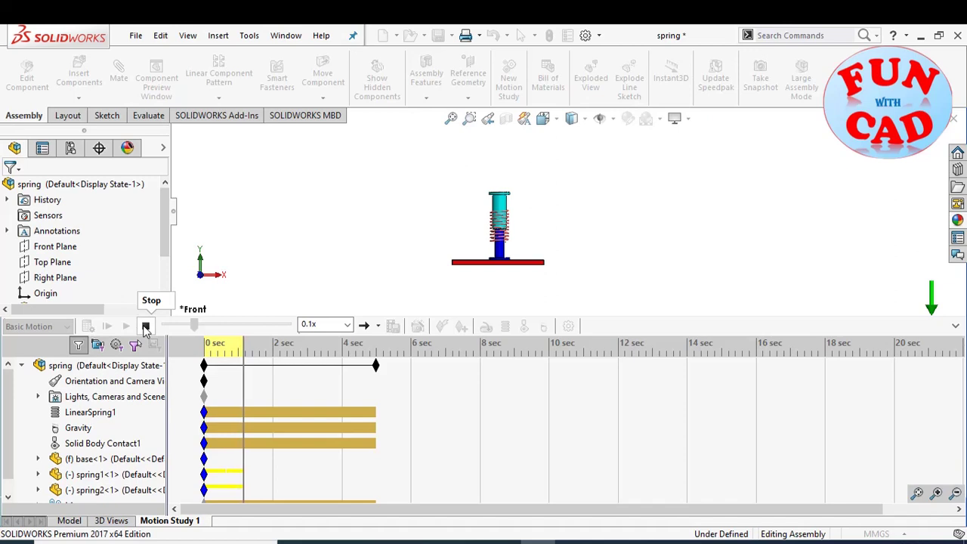
Stop the calculation, move the study end time to about 1 sec, and replay from the start.
{"action": "left_click", "coordinate": [145, 326]}
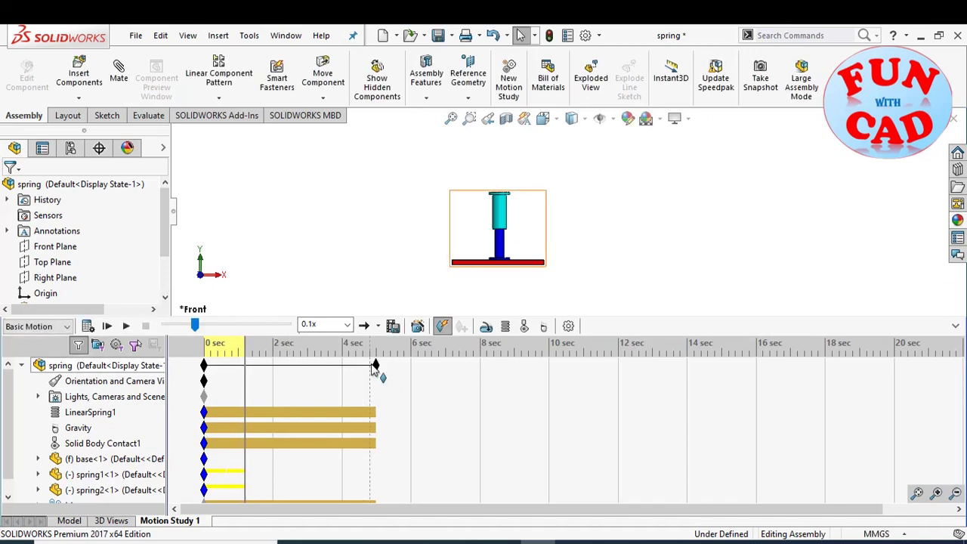
{"action": "left_click_drag", "start_coordinate": [375, 366], "coordinate": [245, 365]}
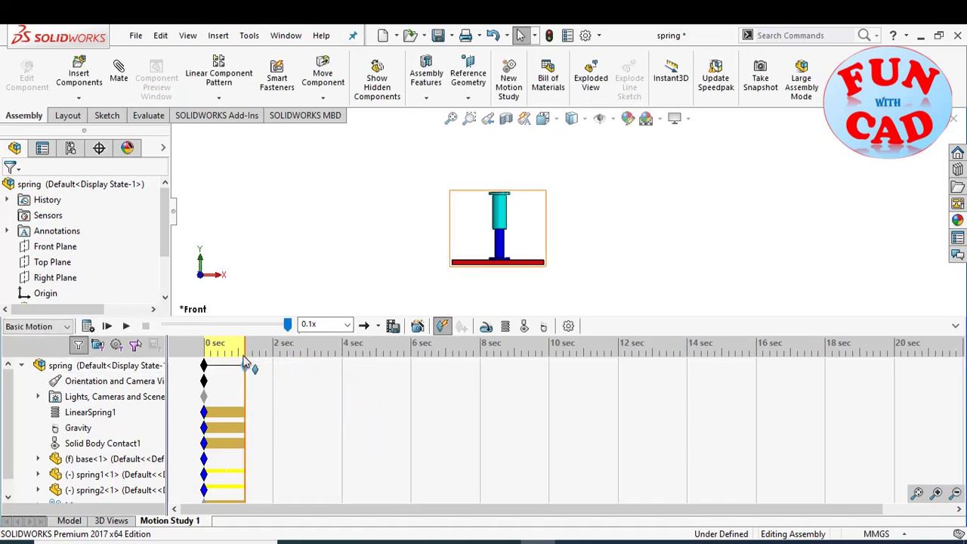
{"action": "left_click", "coordinate": [953, 326]}
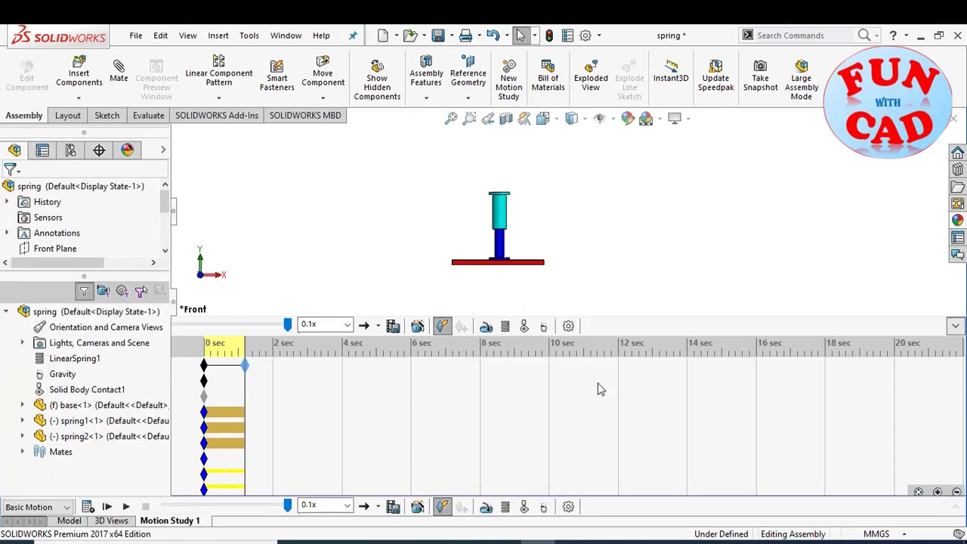
{"action": "left_click", "coordinate": [126, 506]}
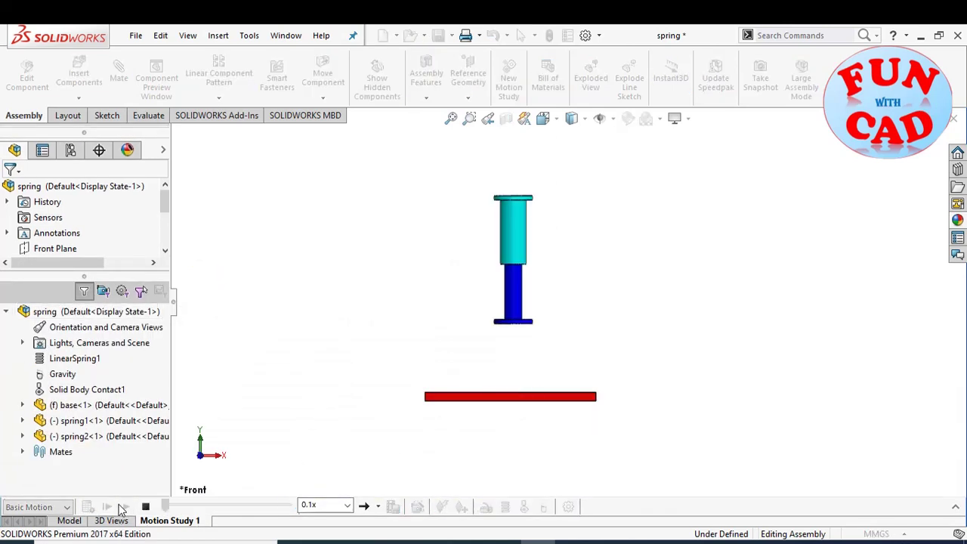